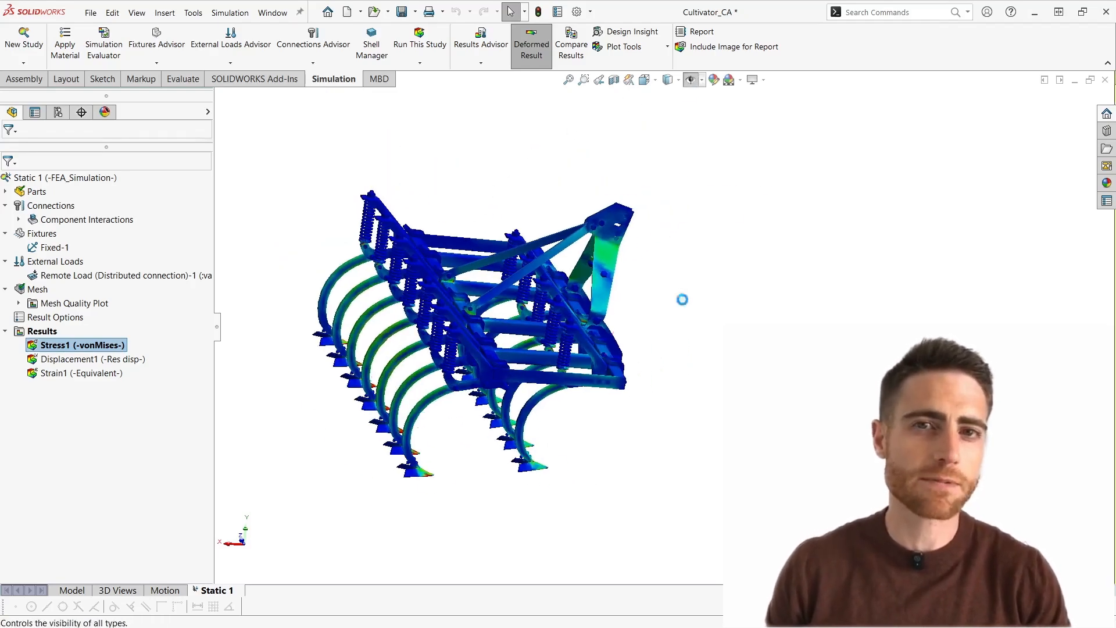
- Inspect the cultivator's von Mises stress plot and hide the load and fixture symbols on it
middle_drag(675, 417, 697, 393)
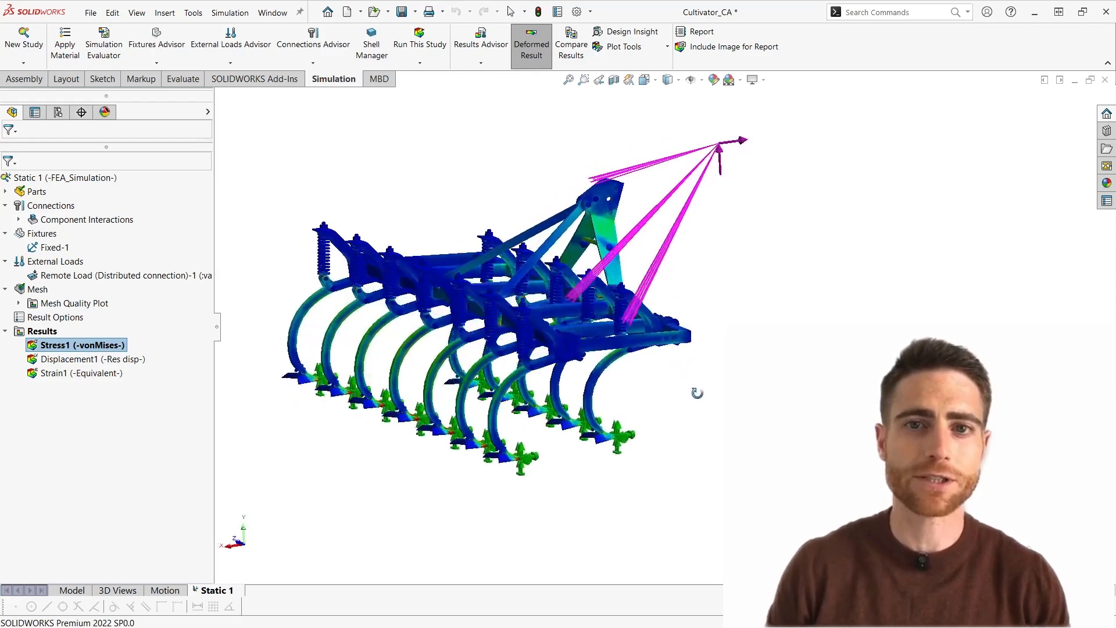
scroll(463, 301, down, 5)
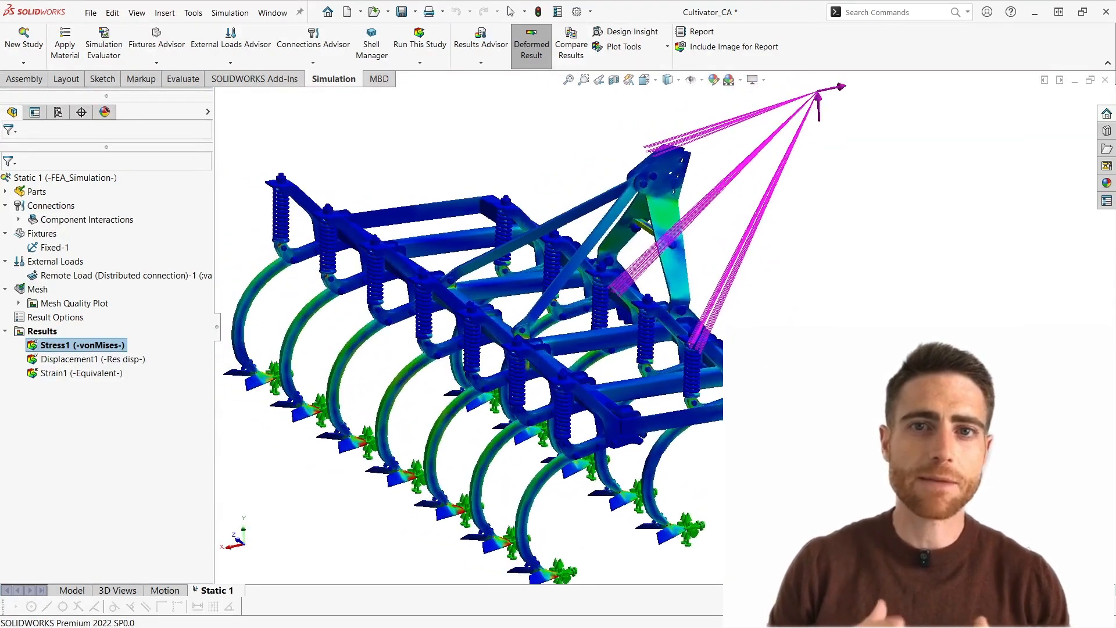
scroll(681, 329, up, 3)
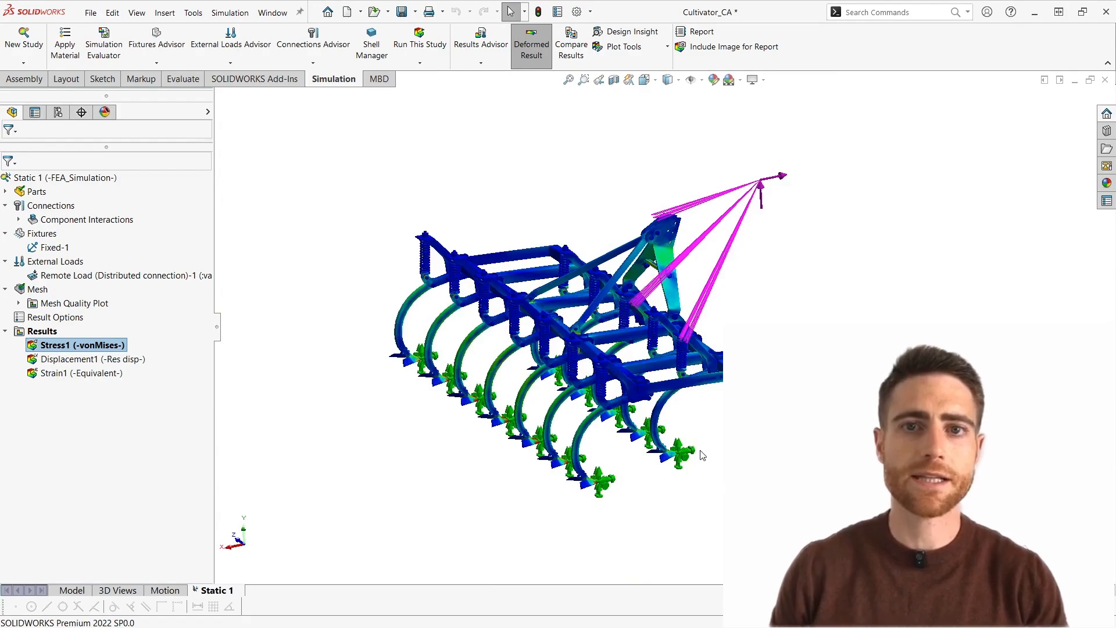
scroll(701, 454, down, 8)
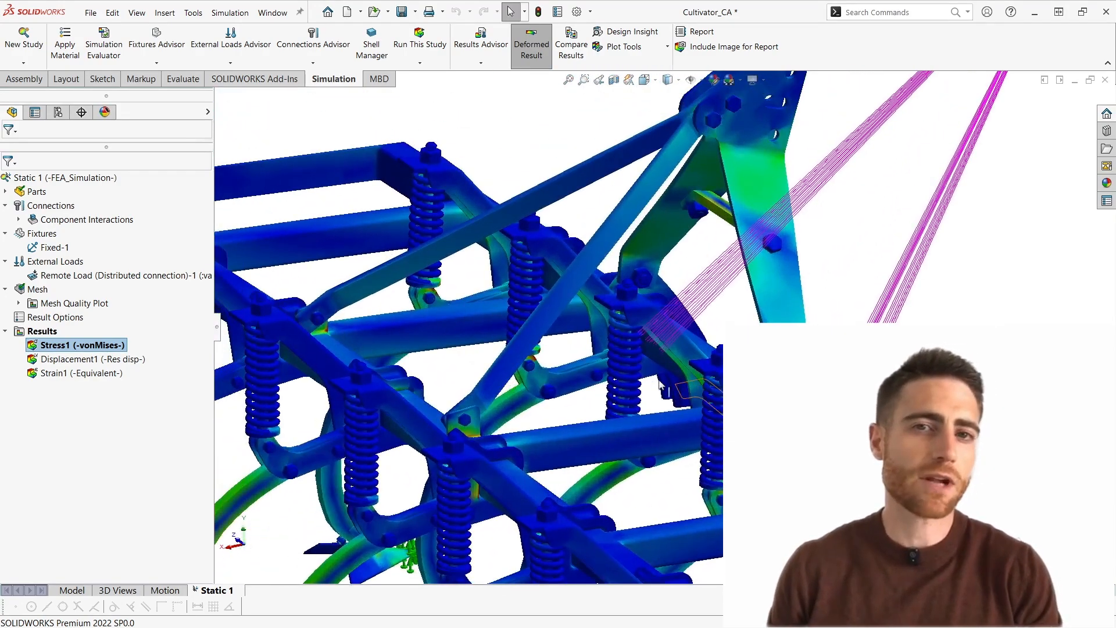
middle_drag(660, 384, 583, 302)
scroll(604, 276, up, 3)
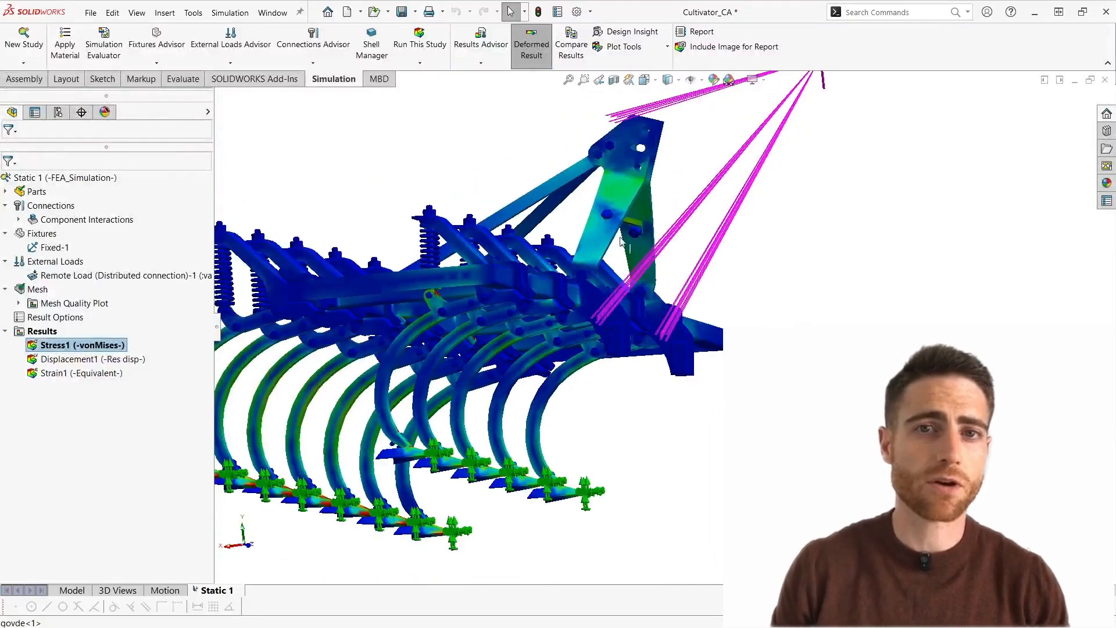
click(690, 80)
scroll(544, 289, up, 1)
ctrl+middle_drag(542, 289, 453, 345)
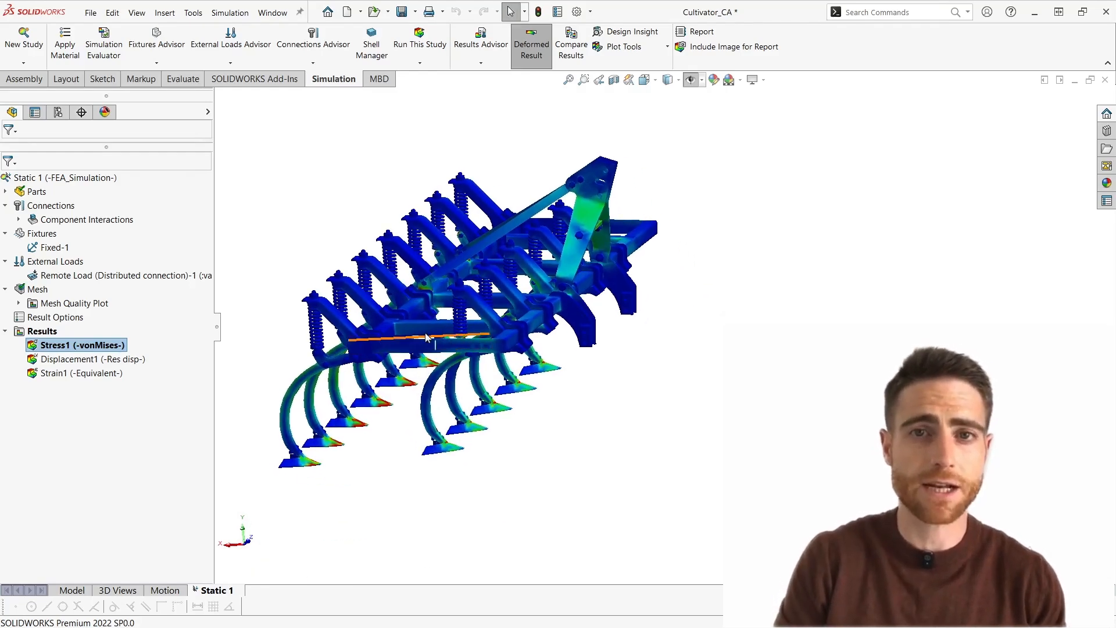
scroll(424, 349, down, 1)
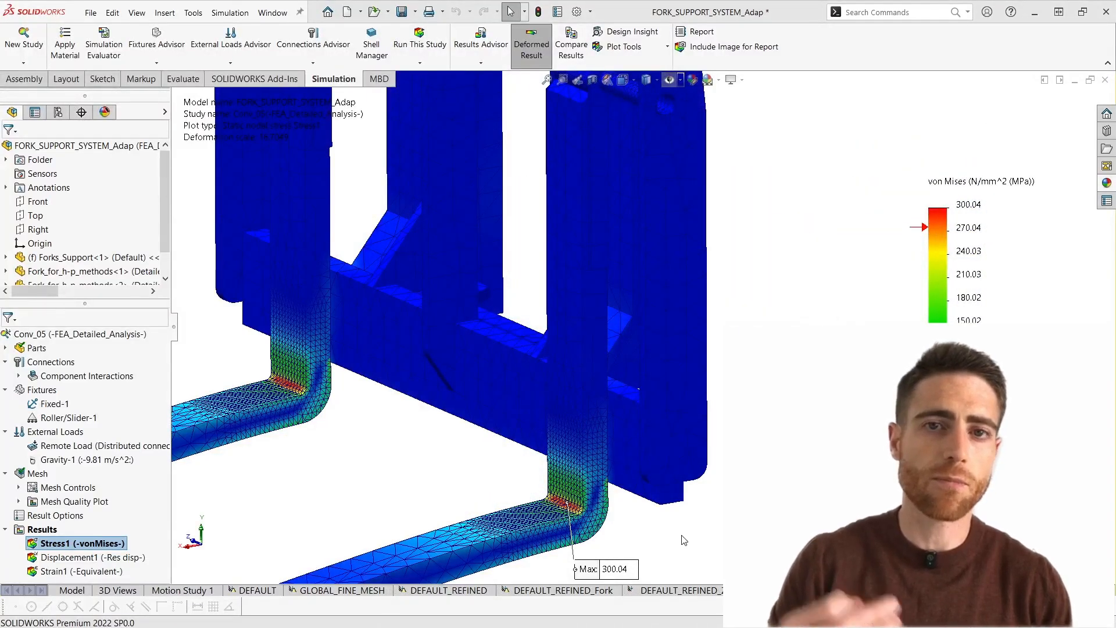
- Open the first Fork_for_h-p_methods component of the fork support assembly as its own part
scroll(679, 534, up, 3)
ctrl+middle_drag(676, 520, 552, 539)
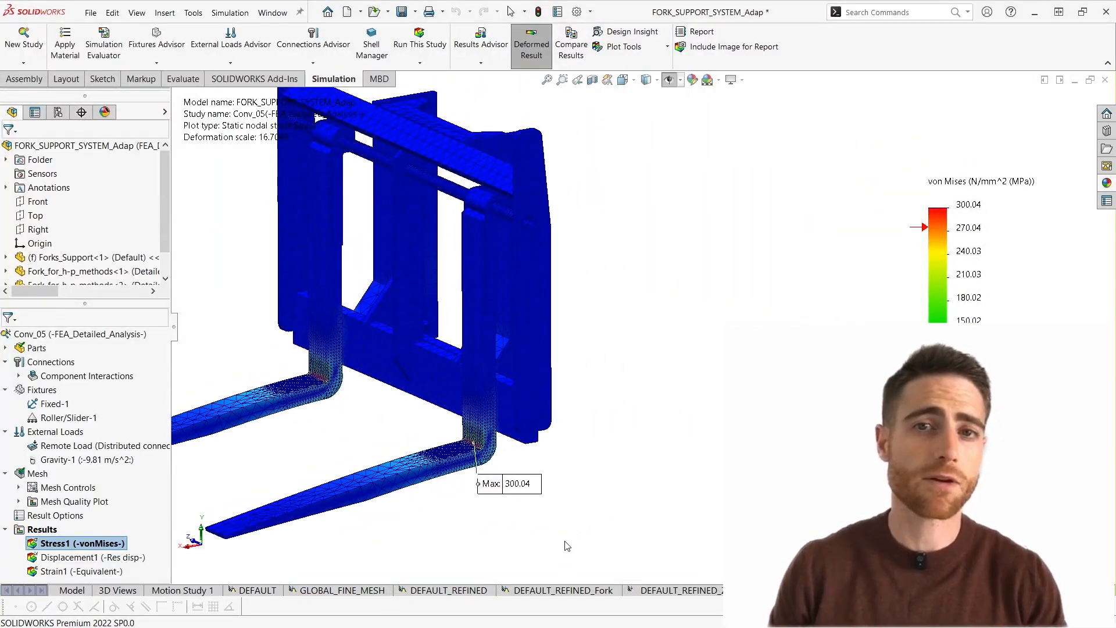
click(85, 271)
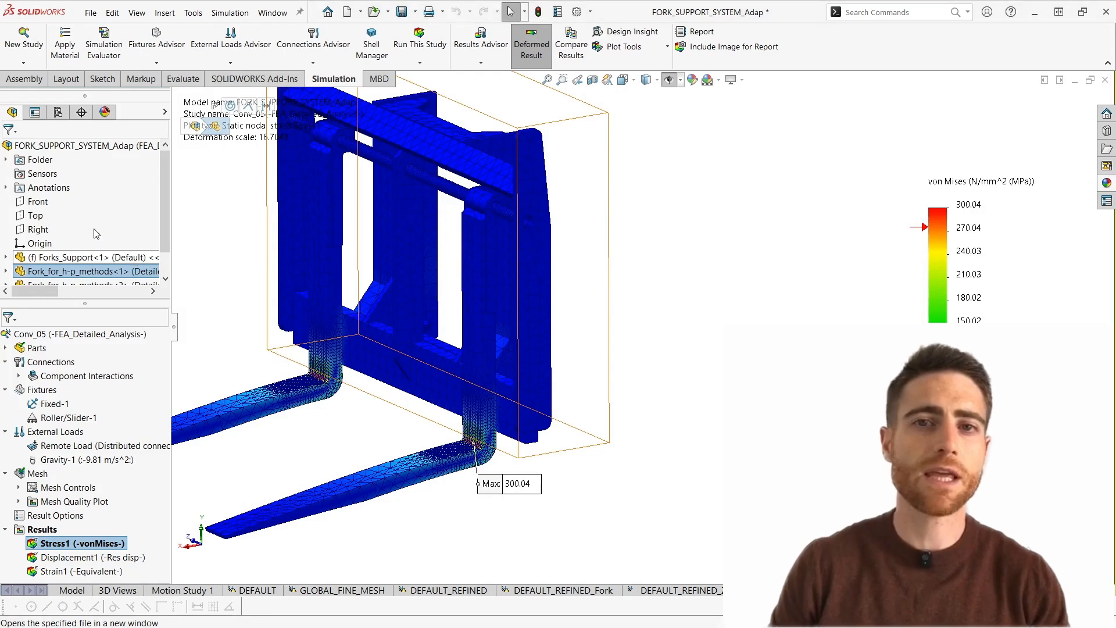
click(94, 233)
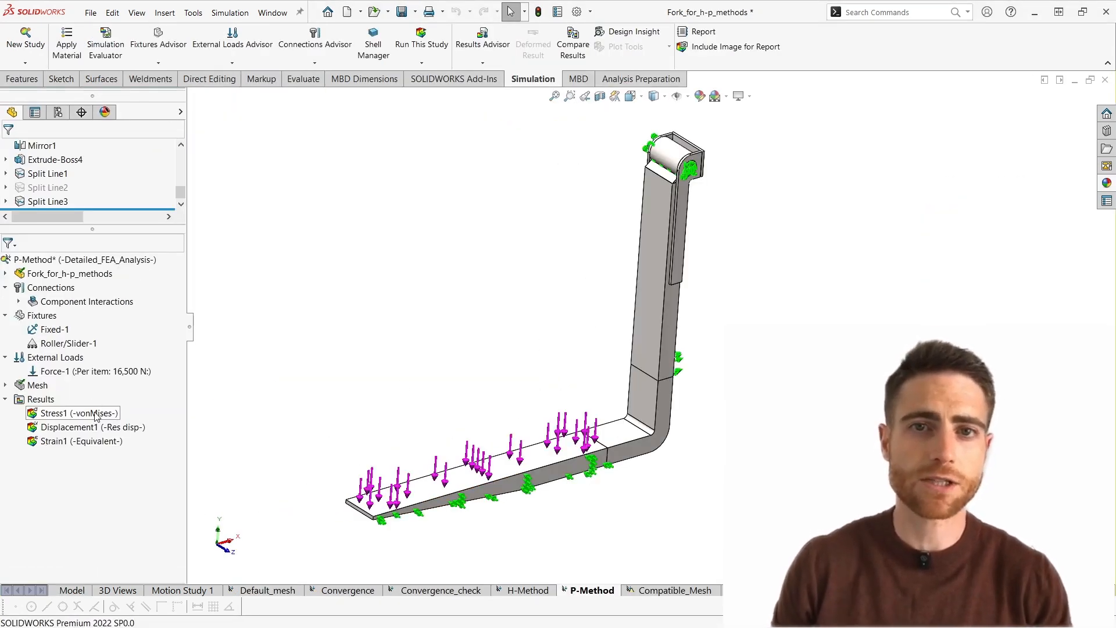
- Display the Stress1 von Mises plot of the fork's P-Method study and move its maximum-stress callout aside
double_click(96, 413)
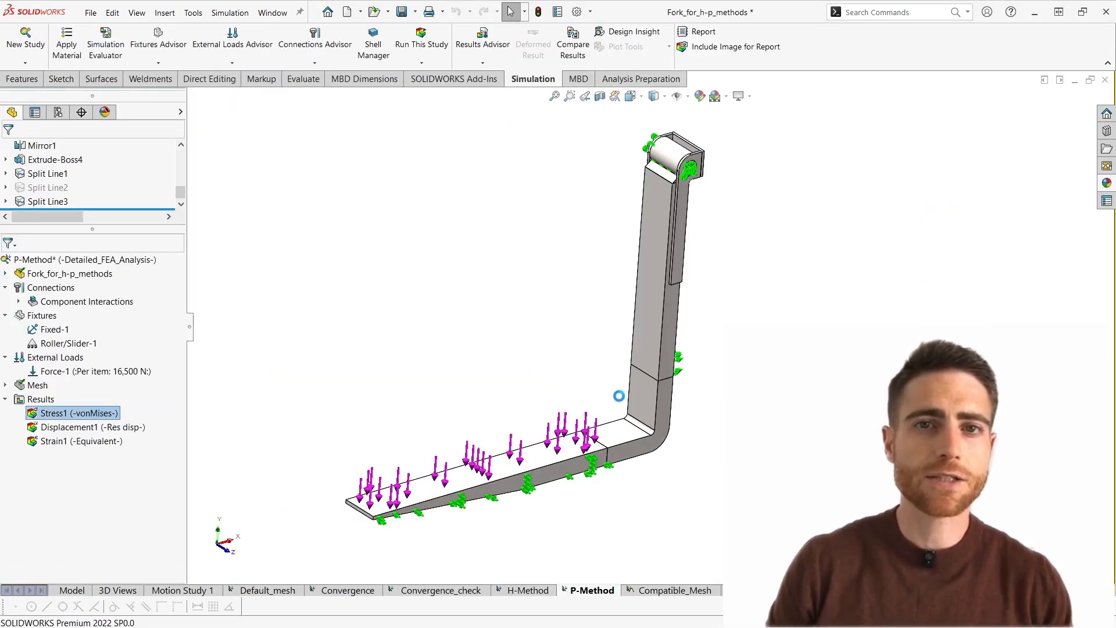
scroll(661, 421, down, 3)
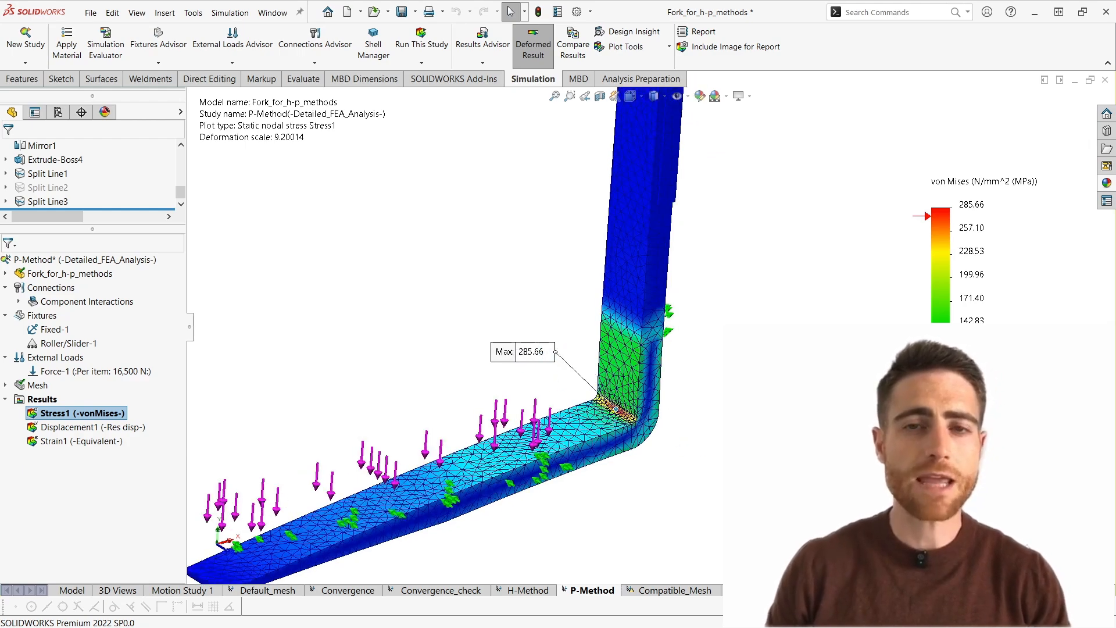
middle_drag(661, 420, 488, 395)
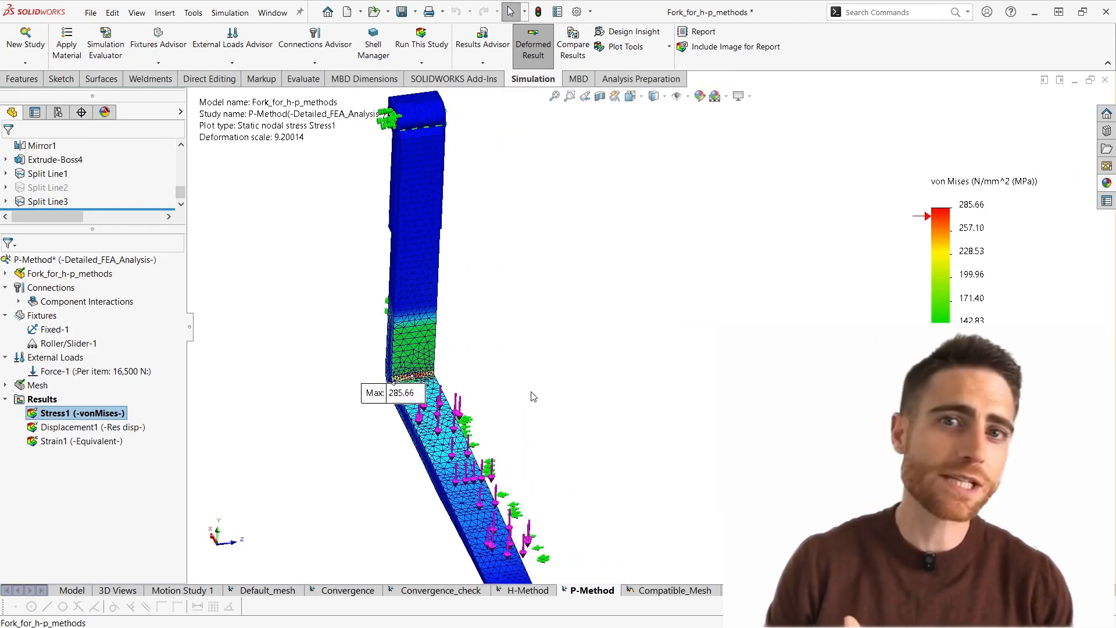
scroll(530, 412, up, 2)
drag(417, 389, 356, 391)
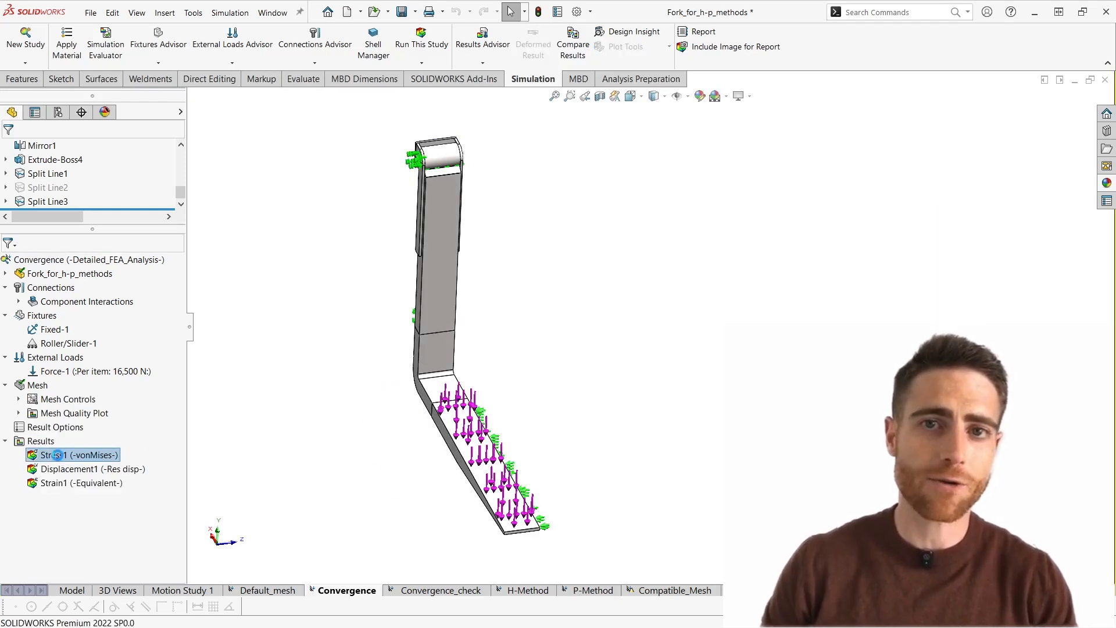
middle_drag(438, 536, 642, 497)
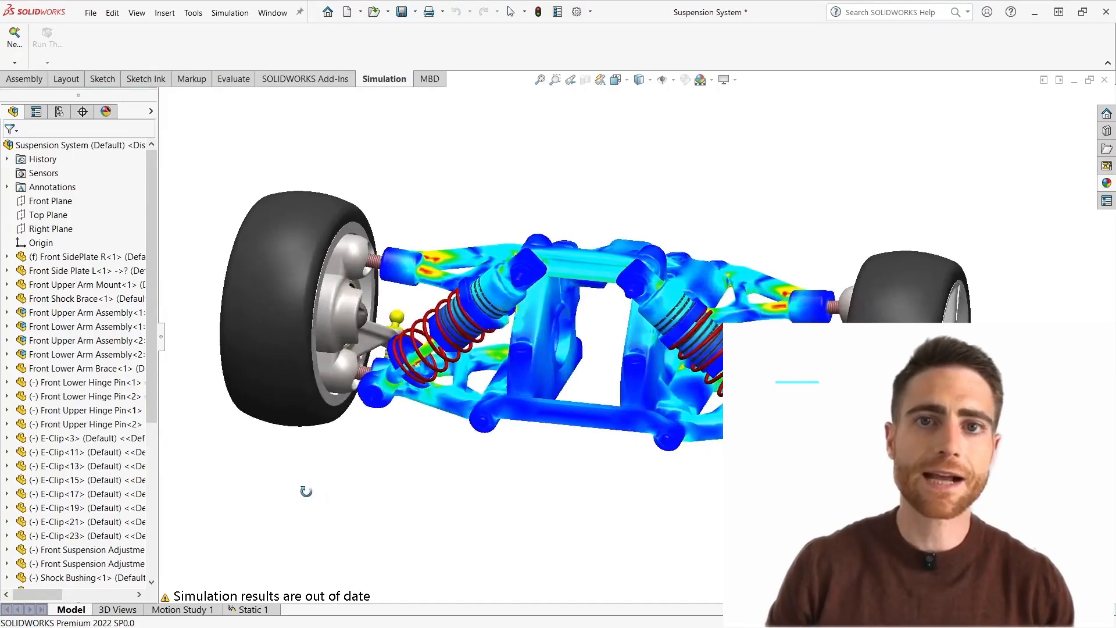
middle_drag(306, 491, 307, 525)
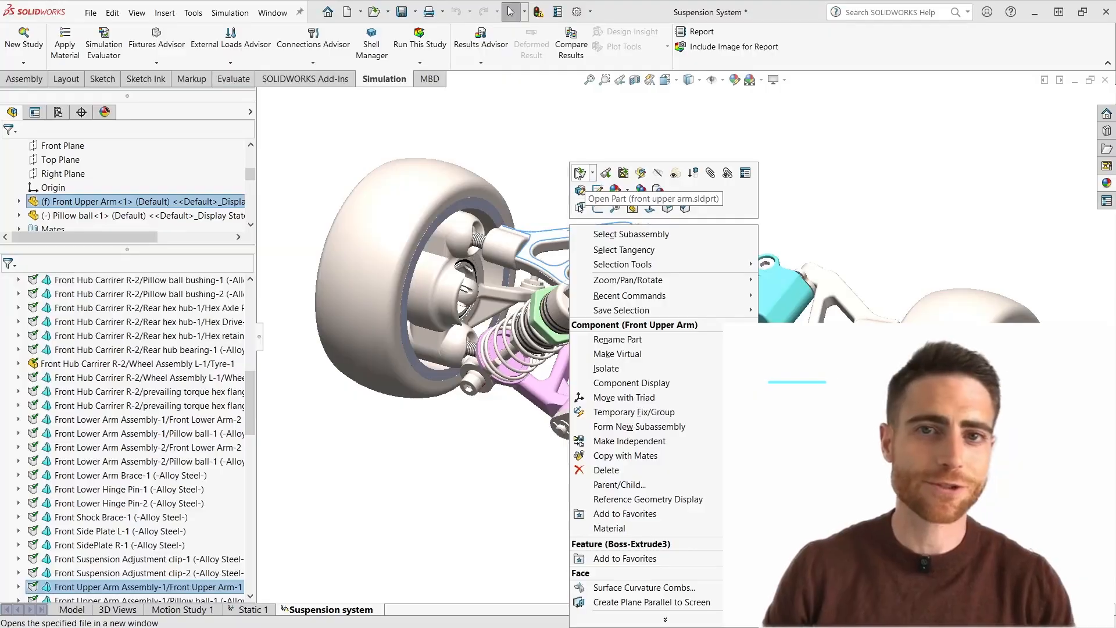
key(Escape)
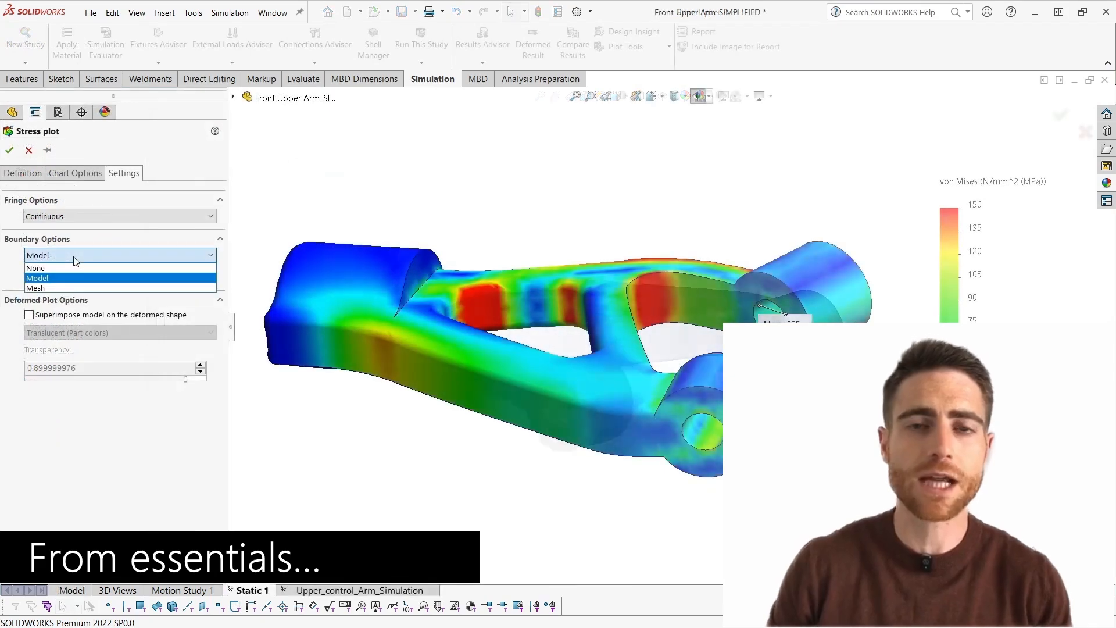
- Set the boundary option of the upper arm's stress plot to Mesh
click(36, 288)
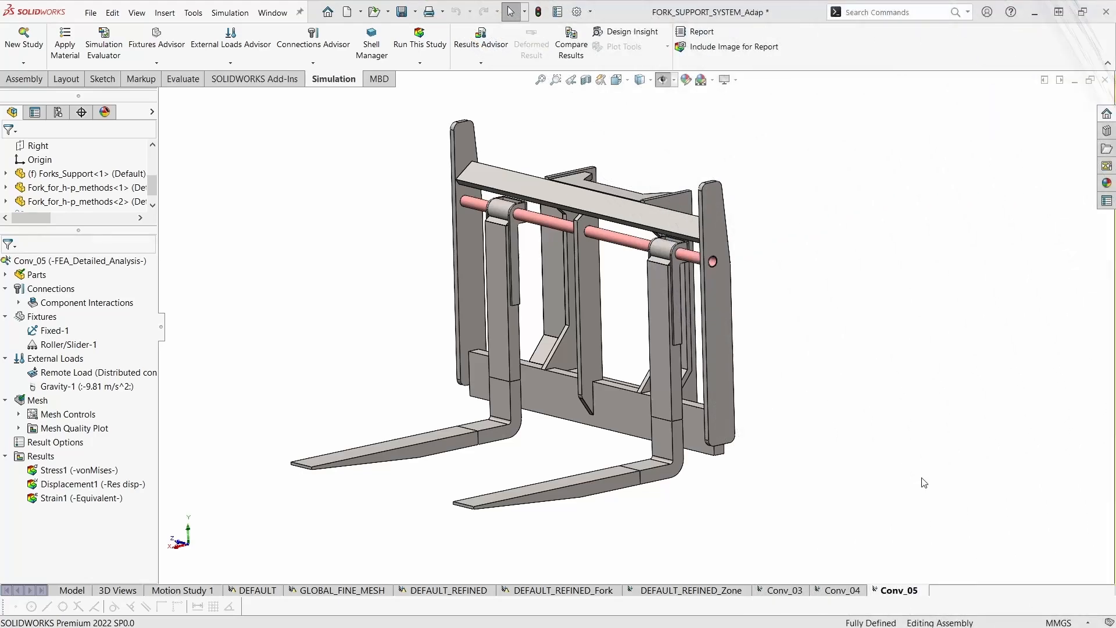
- Inspect the fork support assembly from front and rear and show its fixture and load symbols in the Conv_05 study
middle_drag(921, 478, 877, 461)
scroll(876, 460, up, 1)
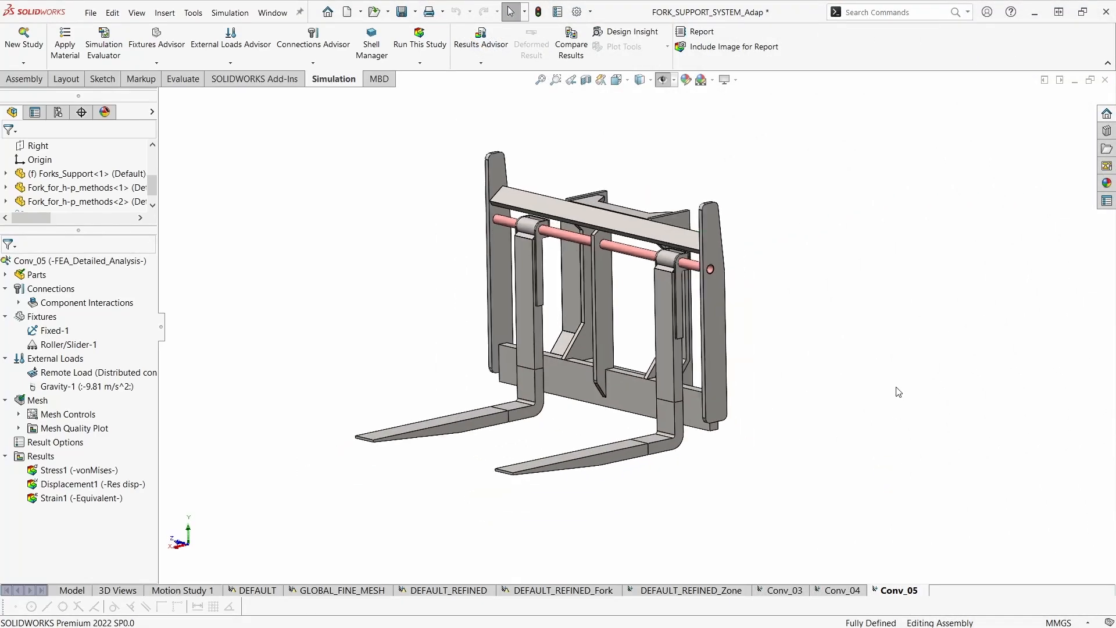
scroll(837, 386, down, 2)
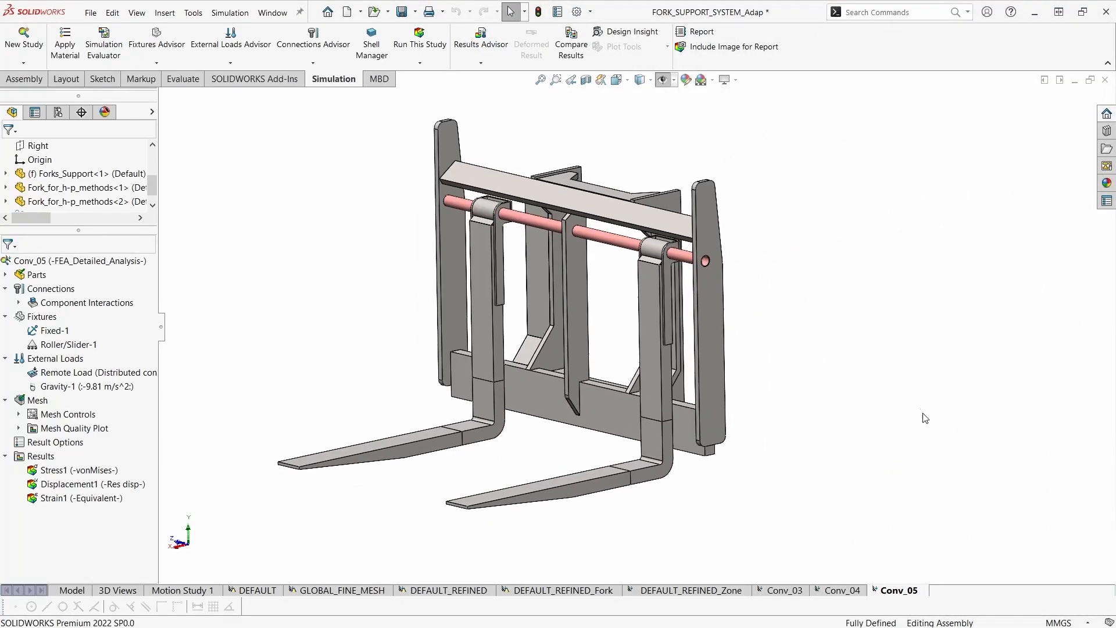
middle_drag(905, 481, 1015, 443)
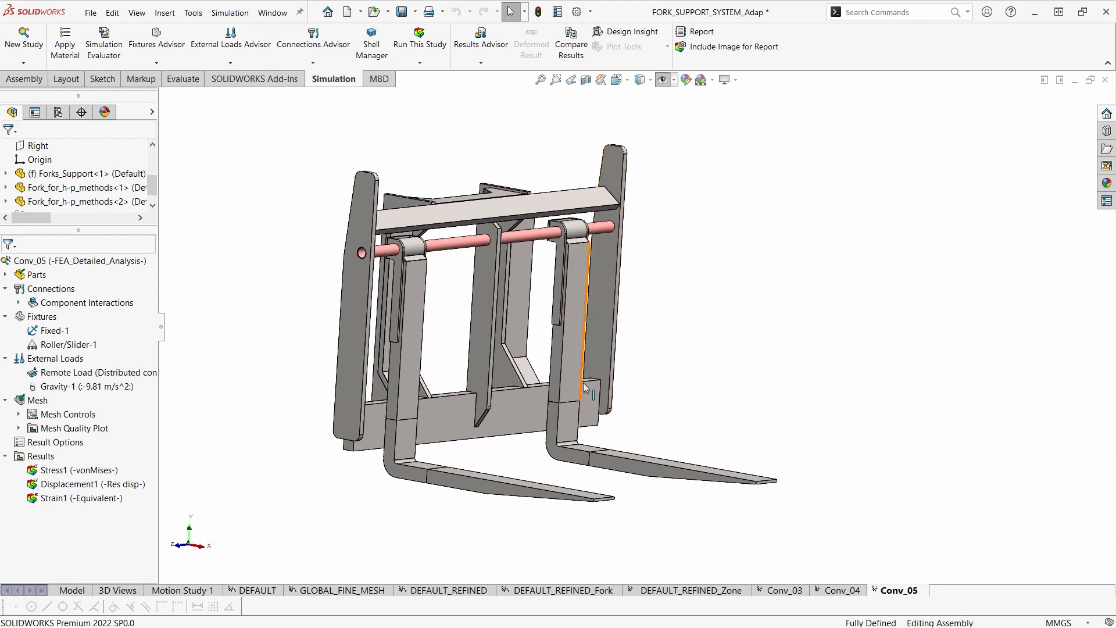
middle_drag(630, 488, 785, 368)
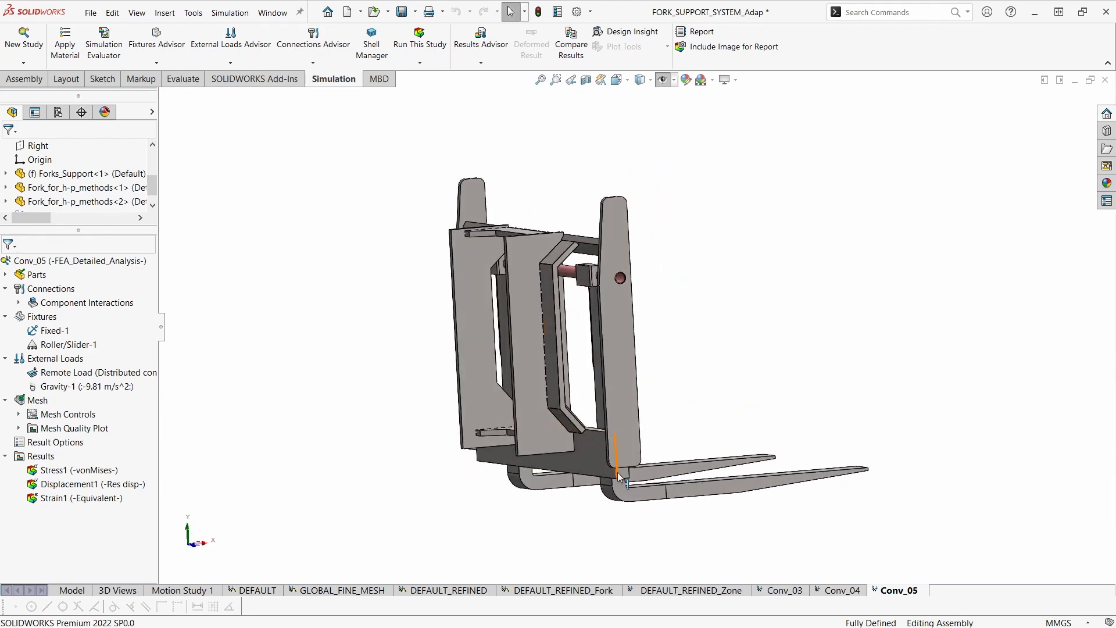
middle_drag(619, 476, 792, 310)
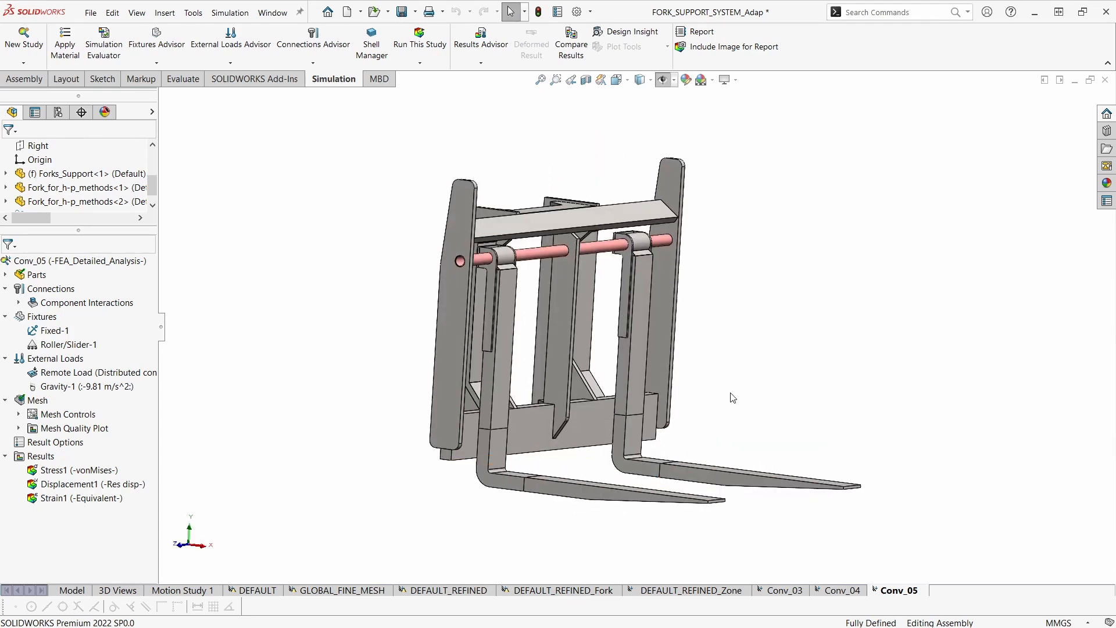
click(663, 81)
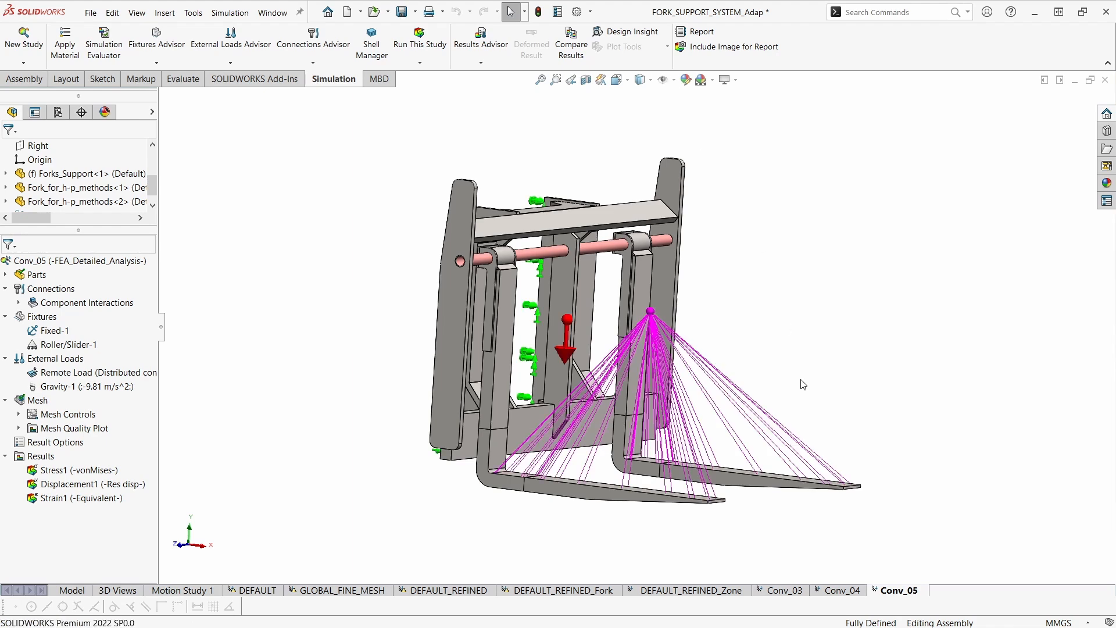
- Examine the rear fixtures, the gravity load and the remote load distributed over both forks of the fork support assembly
middle_drag(803, 379, 718, 348)
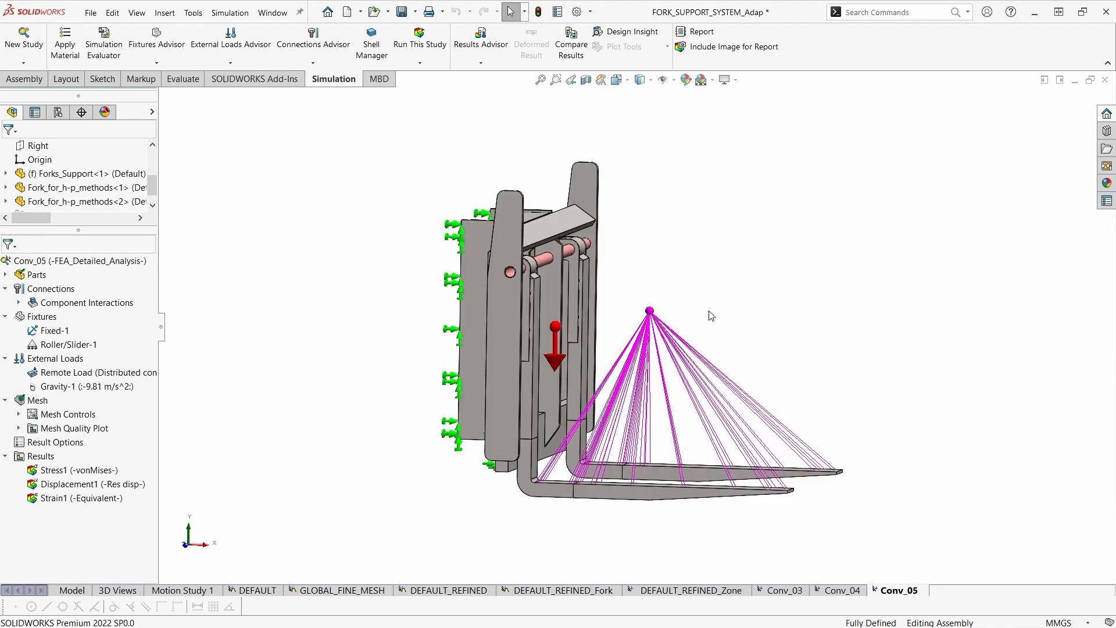
middle_drag(715, 340, 786, 333)
ctrl+middle_drag(701, 298, 761, 303)
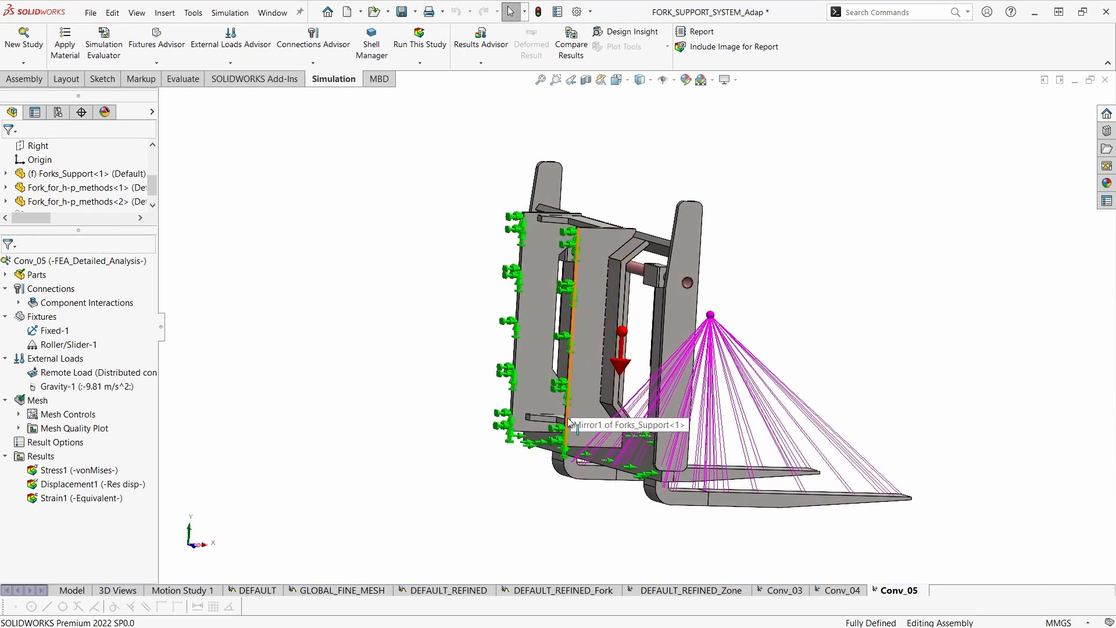
middle_drag(522, 484, 838, 332)
middle_drag(763, 482, 912, 457)
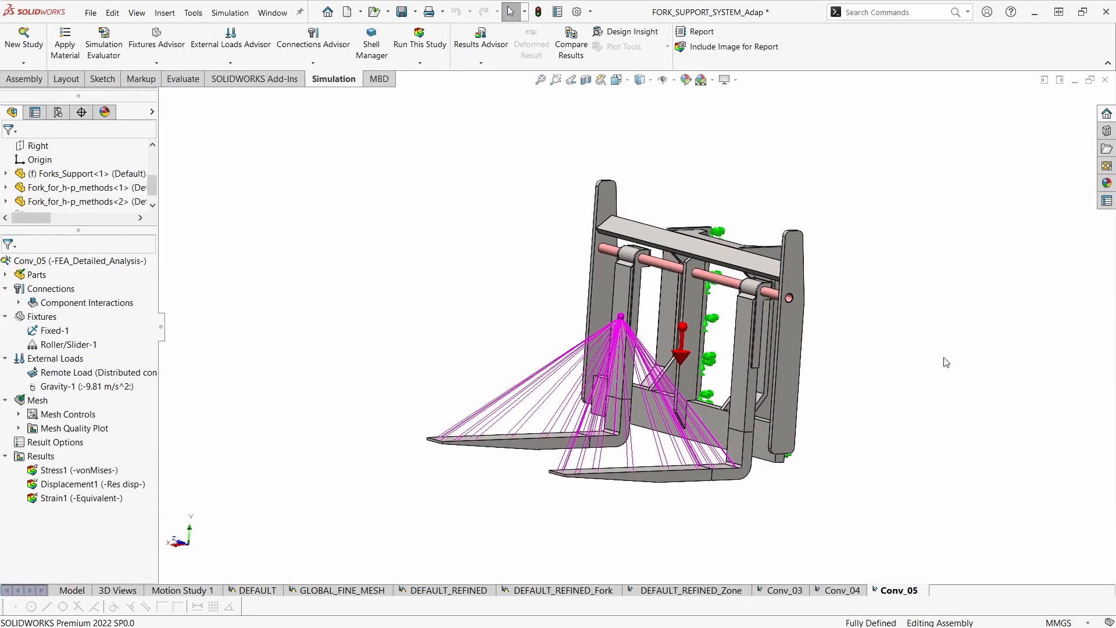
middle_drag(940, 269, 877, 311)
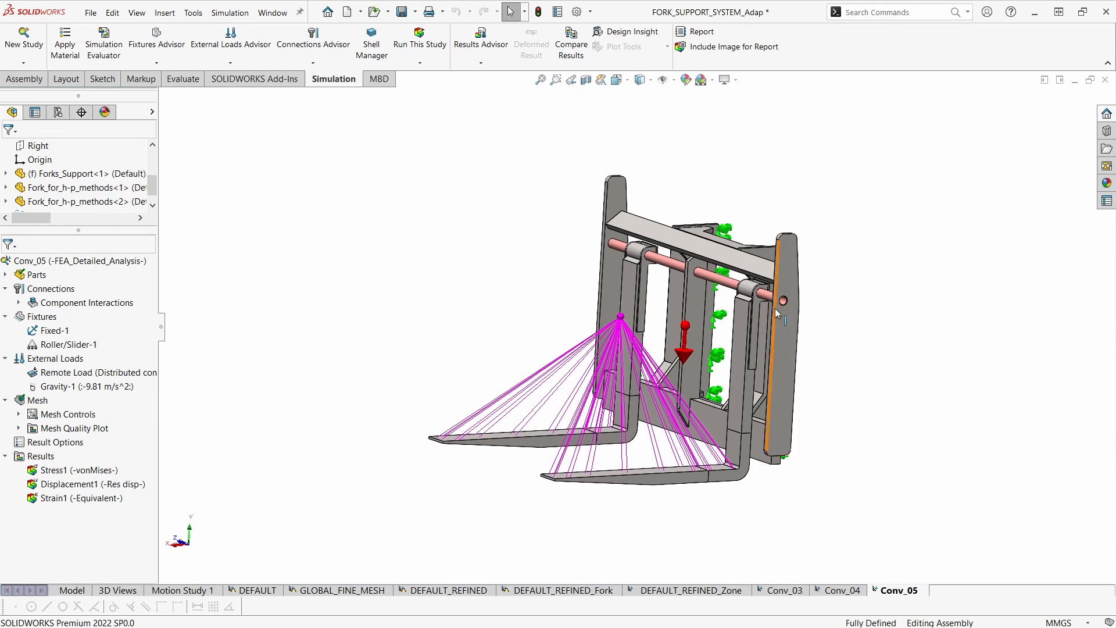
scroll(775, 308, down, 3)
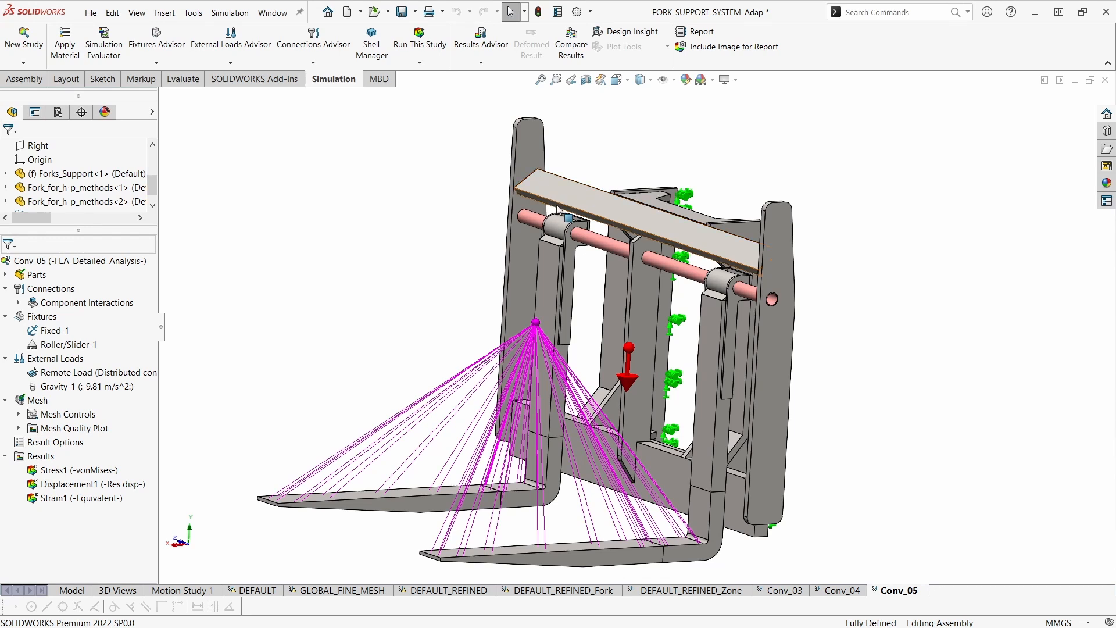
ctrl+middle_drag(857, 436, 863, 402)
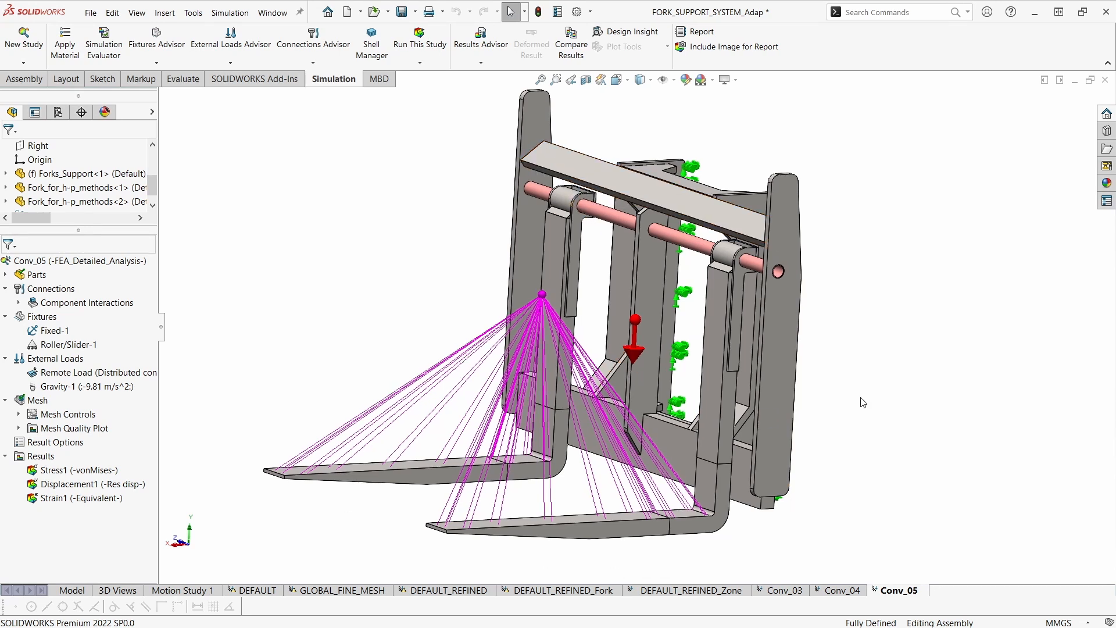
ctrl+middle_drag(875, 452, 891, 436)
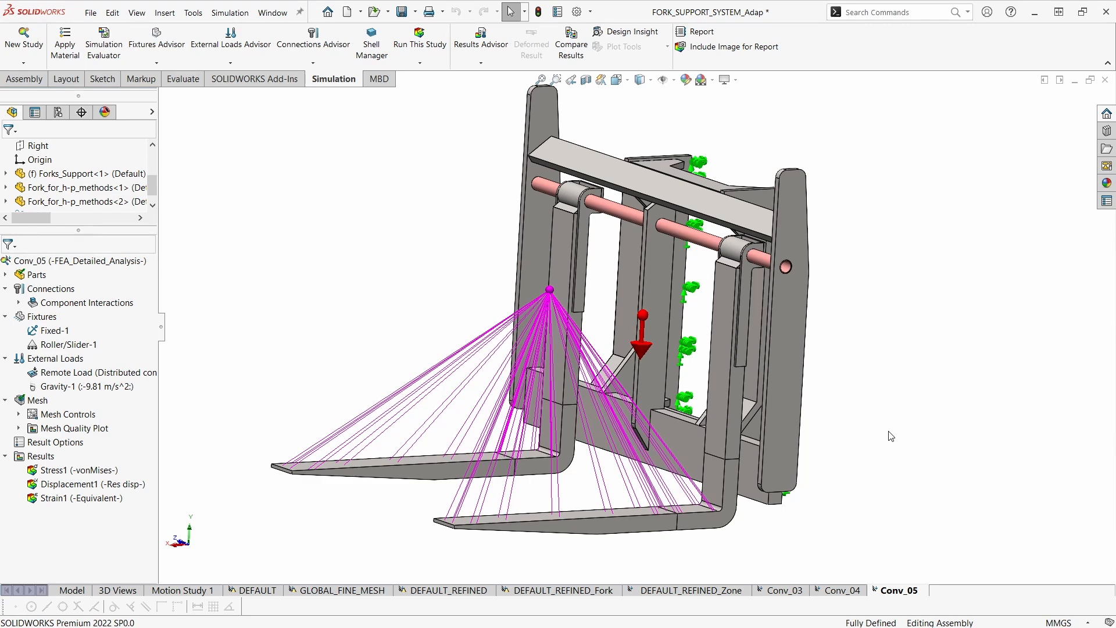
scroll(944, 490, up, 1)
ctrl+middle_drag(902, 500, 905, 486)
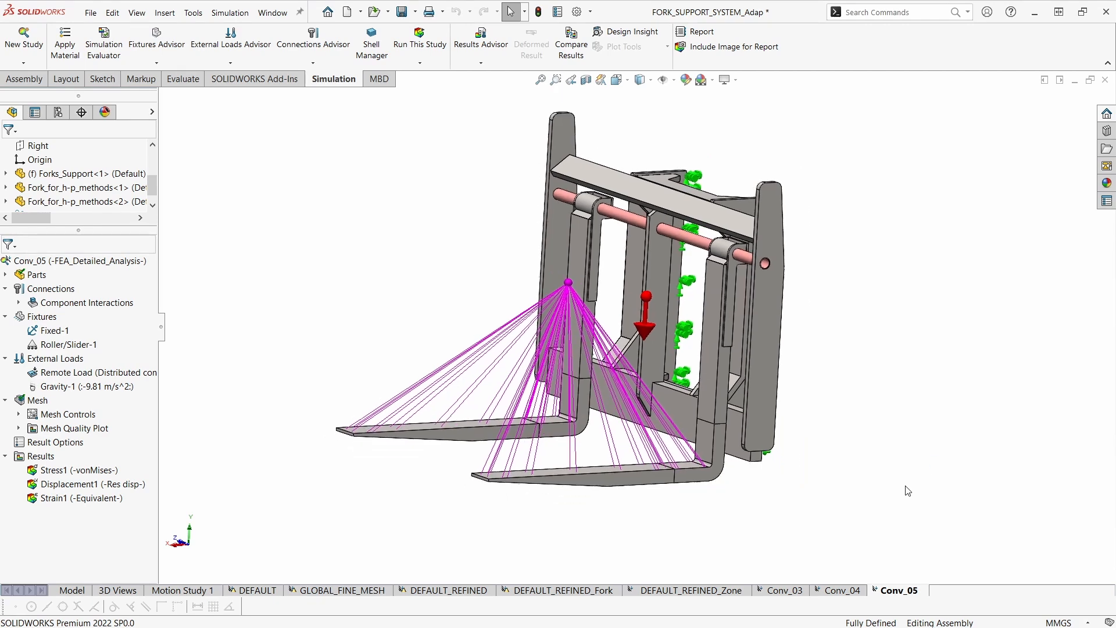
middle_drag(727, 436, 710, 394)
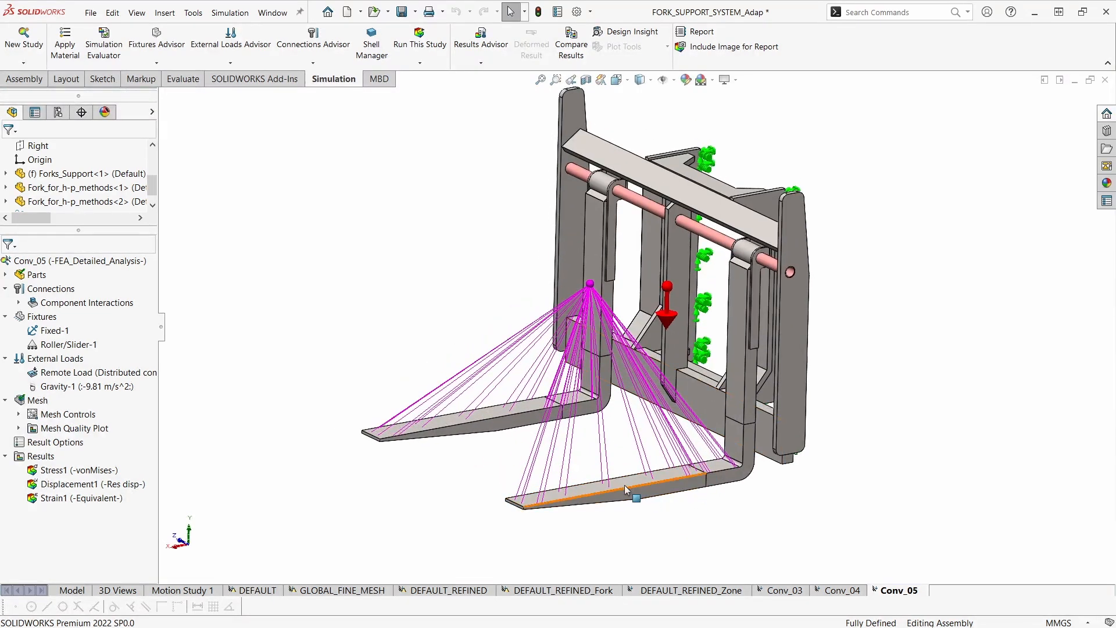
ctrl+middle_drag(749, 496, 545, 438)
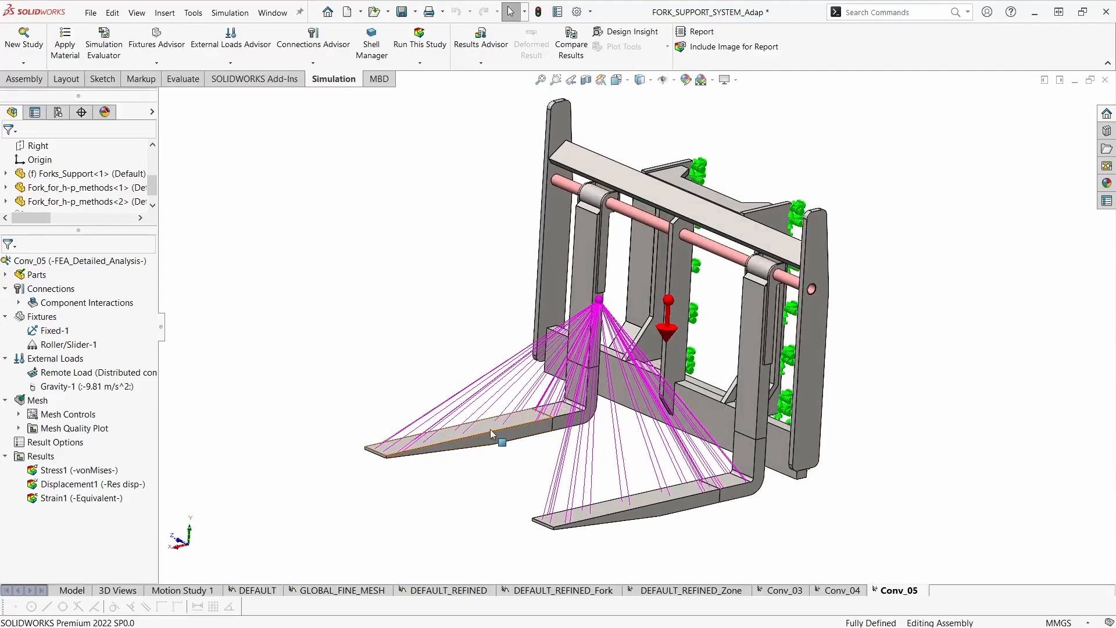
ctrl+middle_drag(401, 487, 685, 494)
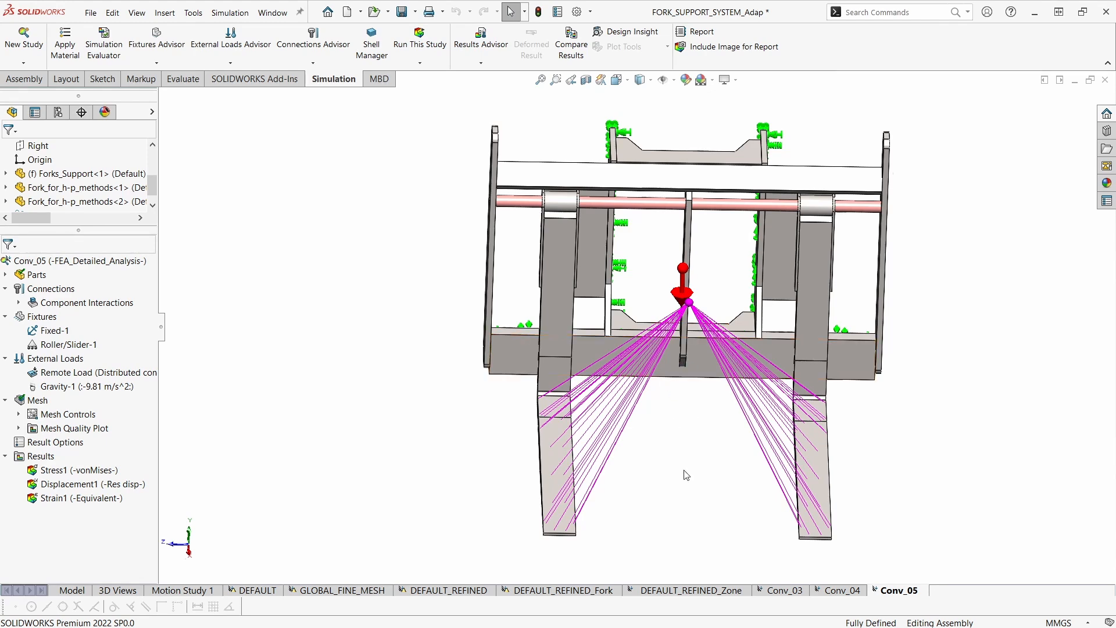
- Inspect the remote load on both forks from the front and select the front face of the support's lower cross beam
middle_drag(686, 475, 692, 507)
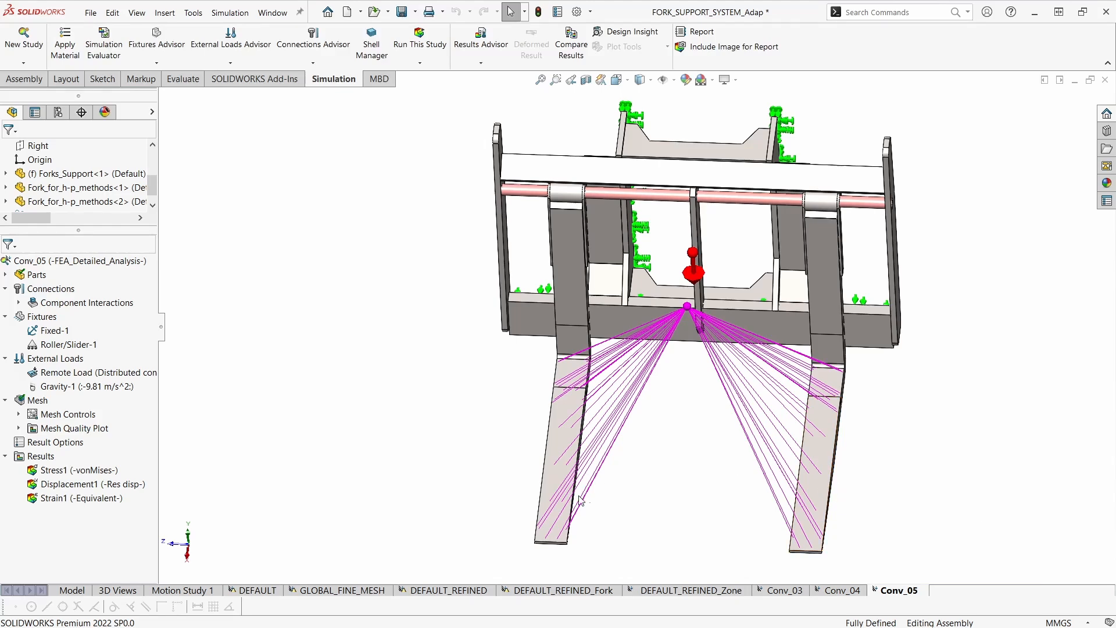
middle_drag(552, 498, 596, 463)
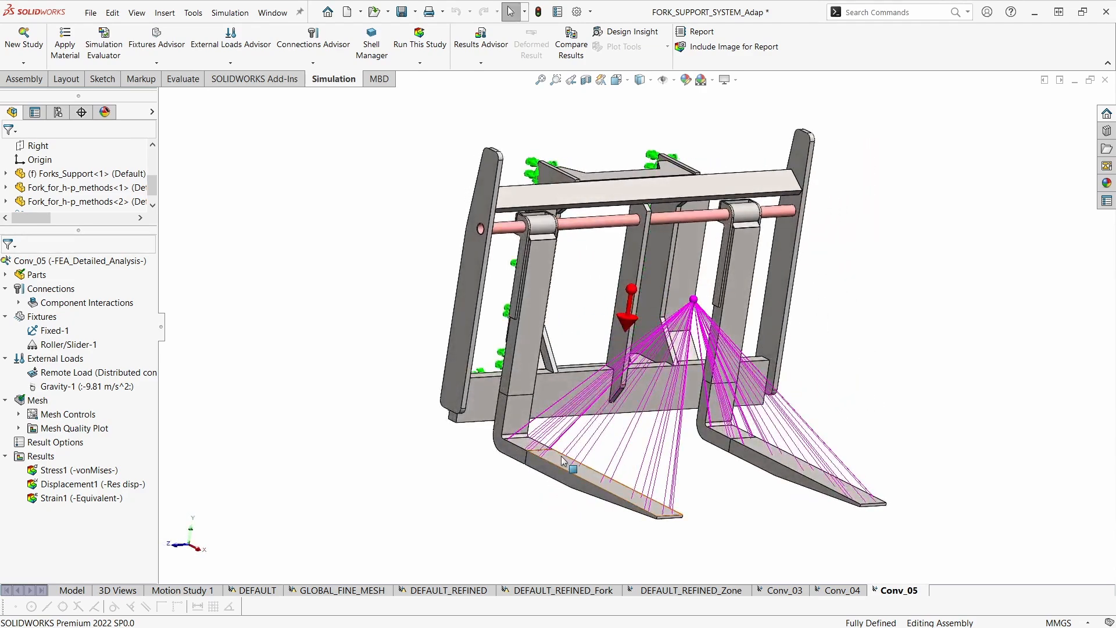
ctrl+middle_drag(550, 521, 583, 490)
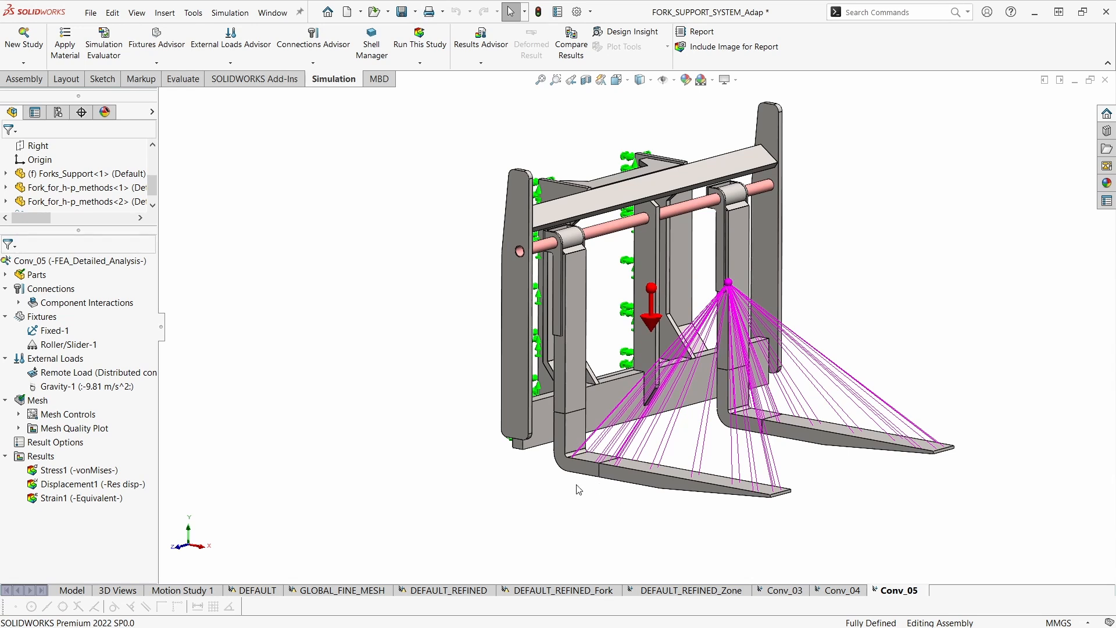
ctrl+middle_drag(580, 492, 580, 502)
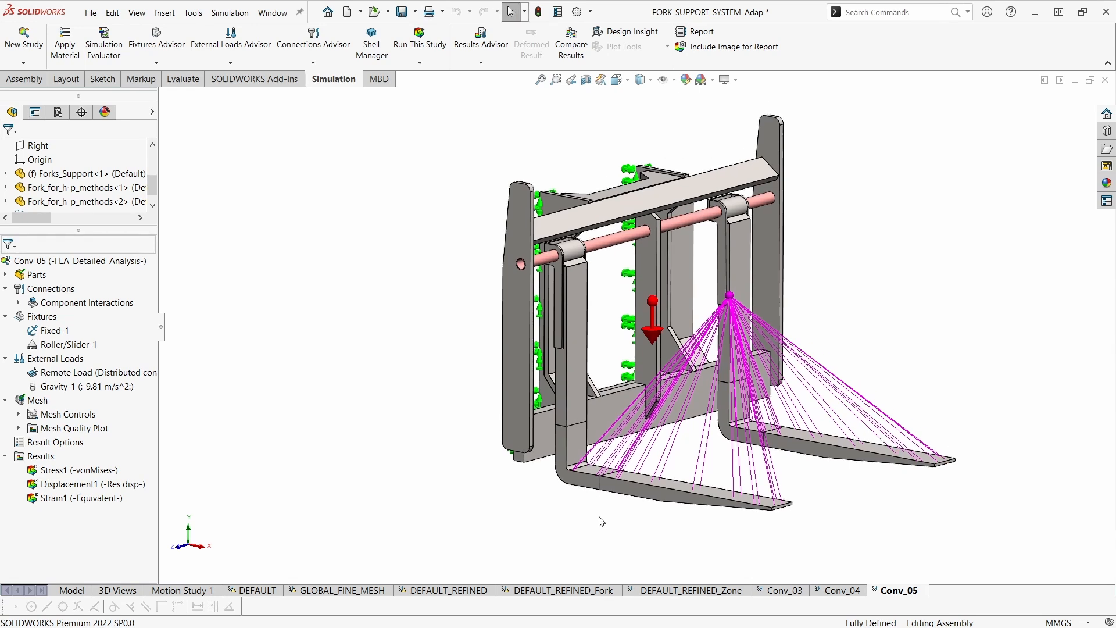
scroll(547, 516, down, 2)
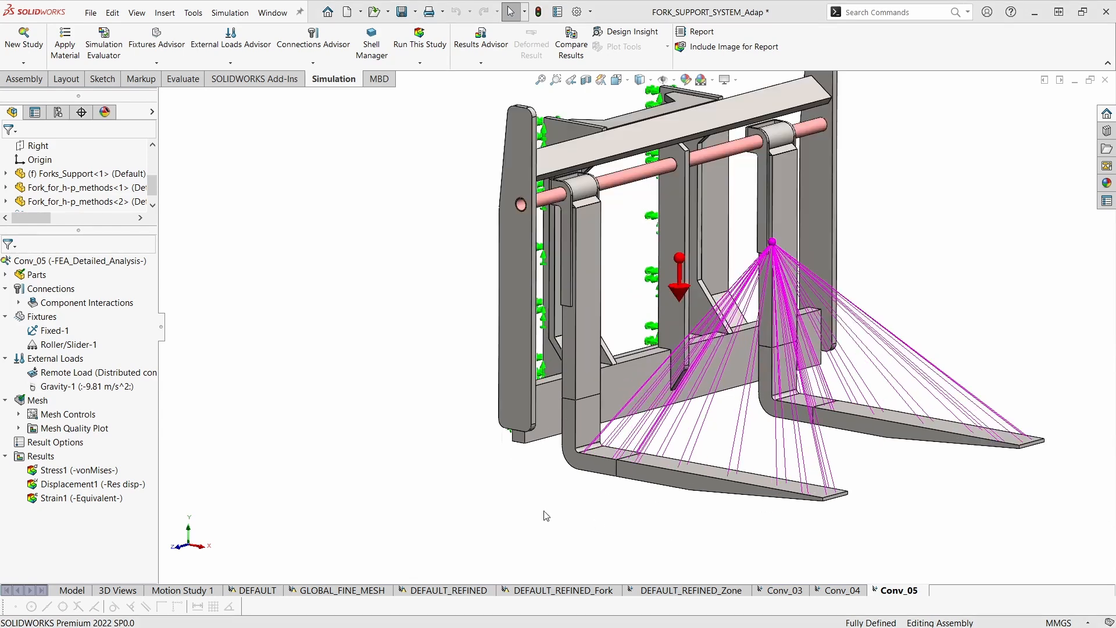
scroll(508, 515, down, 5)
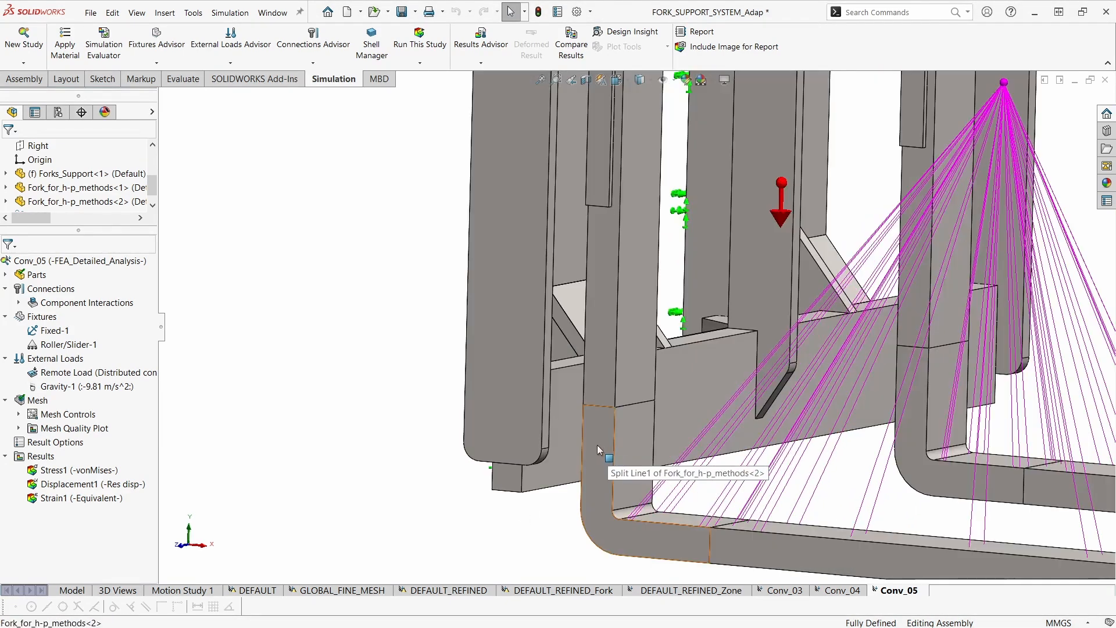
click(572, 441)
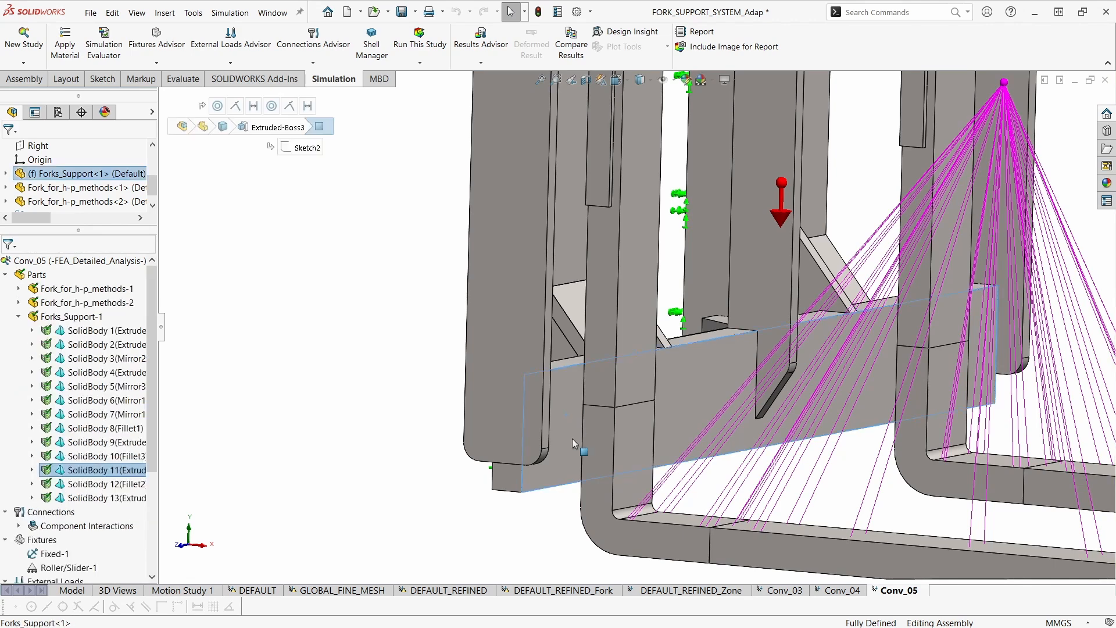
- Select the round bar that runs through the upper fork eyes and inspect how it carries the forks
scroll(579, 445, up, 4)
ctrl+middle_drag(602, 416, 600, 512)
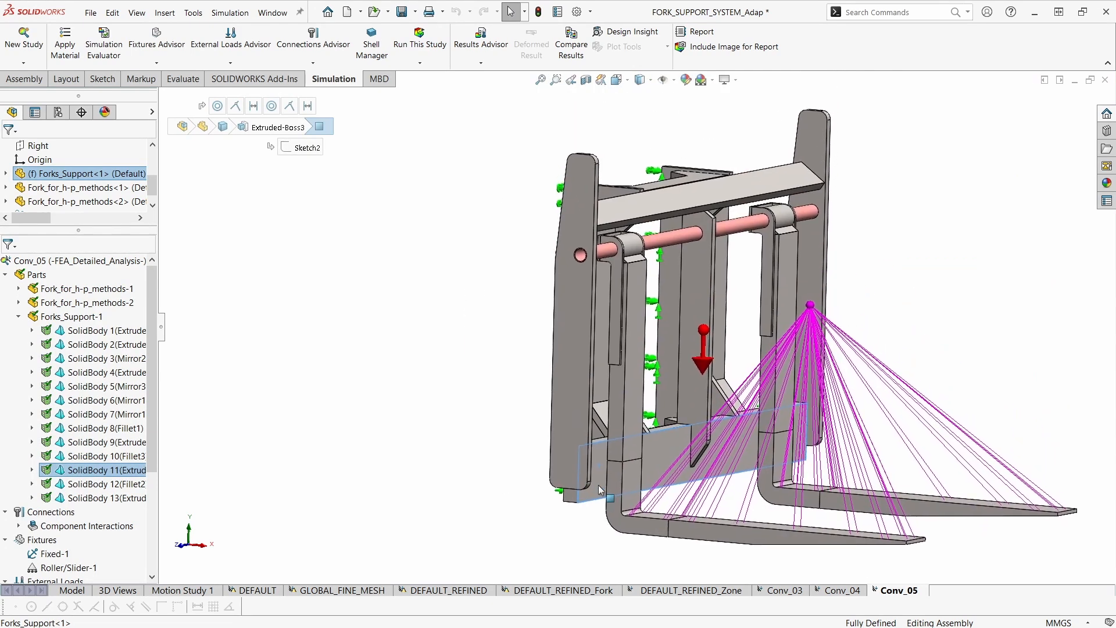
scroll(632, 233, down, 1)
ctrl+middle_drag(631, 236, 633, 285)
scroll(636, 291, down, 4)
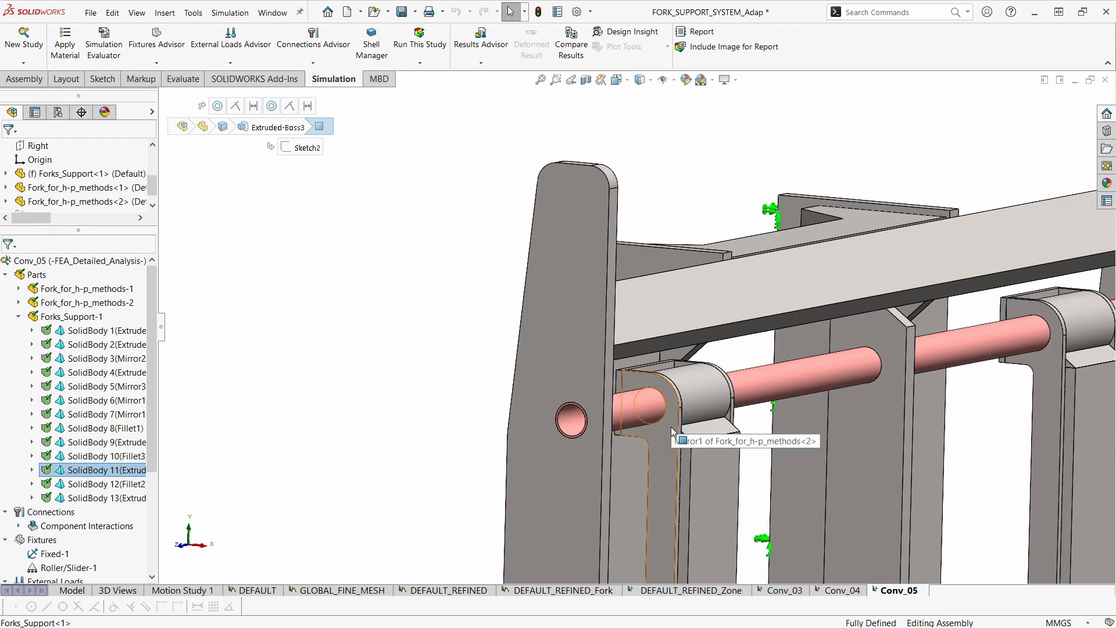
click(640, 401)
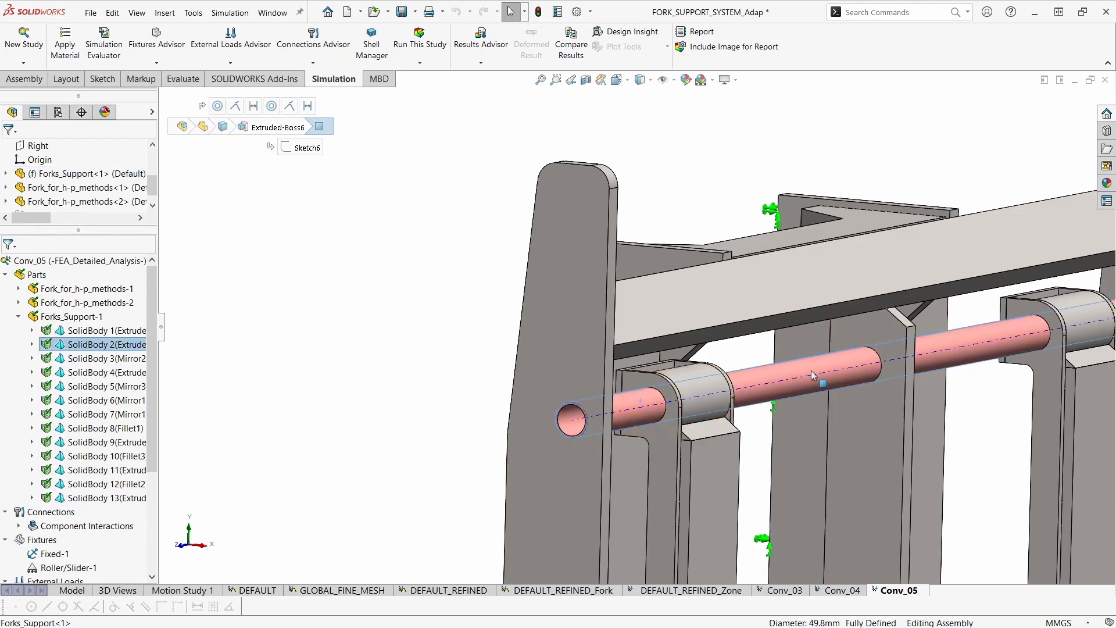
scroll(801, 386, up, 6)
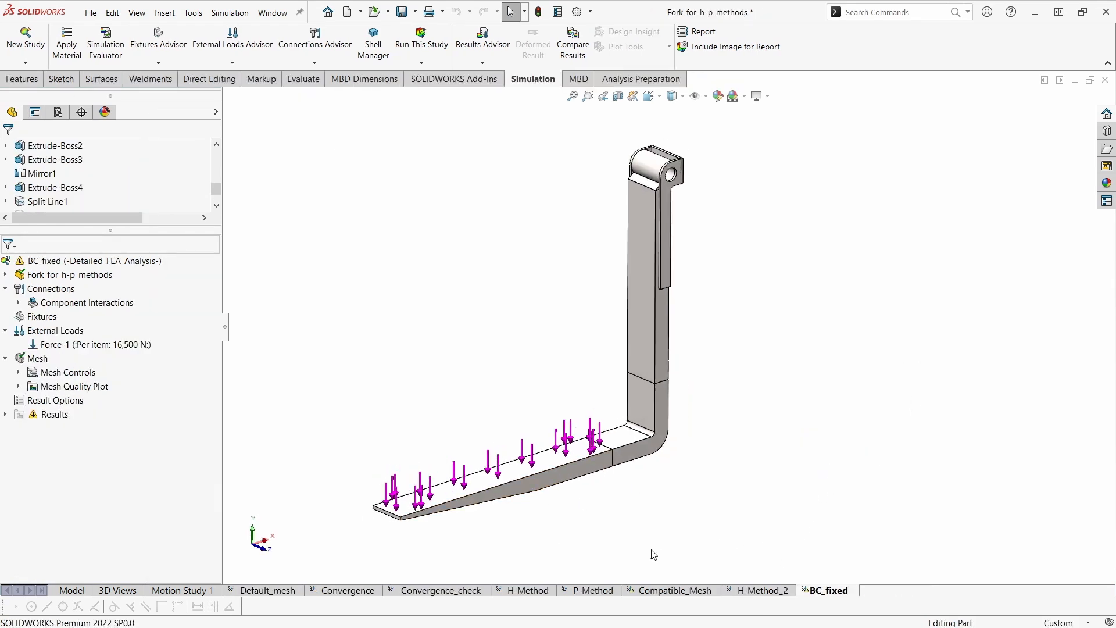
- Examine the Force-1 load on the fork's upper face in the BC_fixed study of the Fork_for_h-p_methods part
click(413, 506)
click(753, 557)
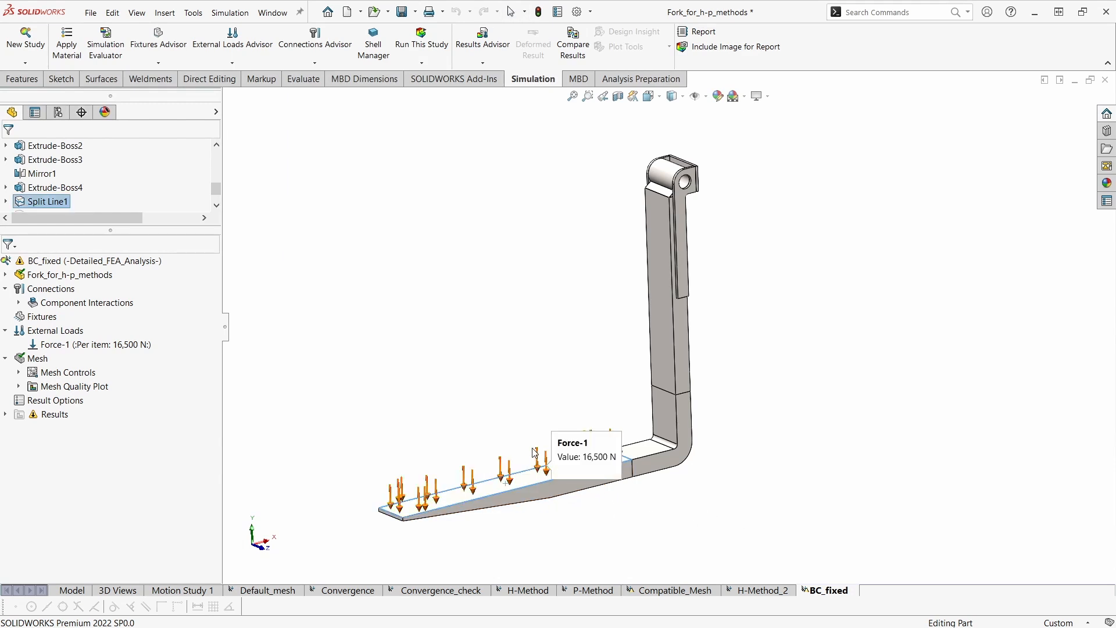
middle_drag(496, 432, 773, 488)
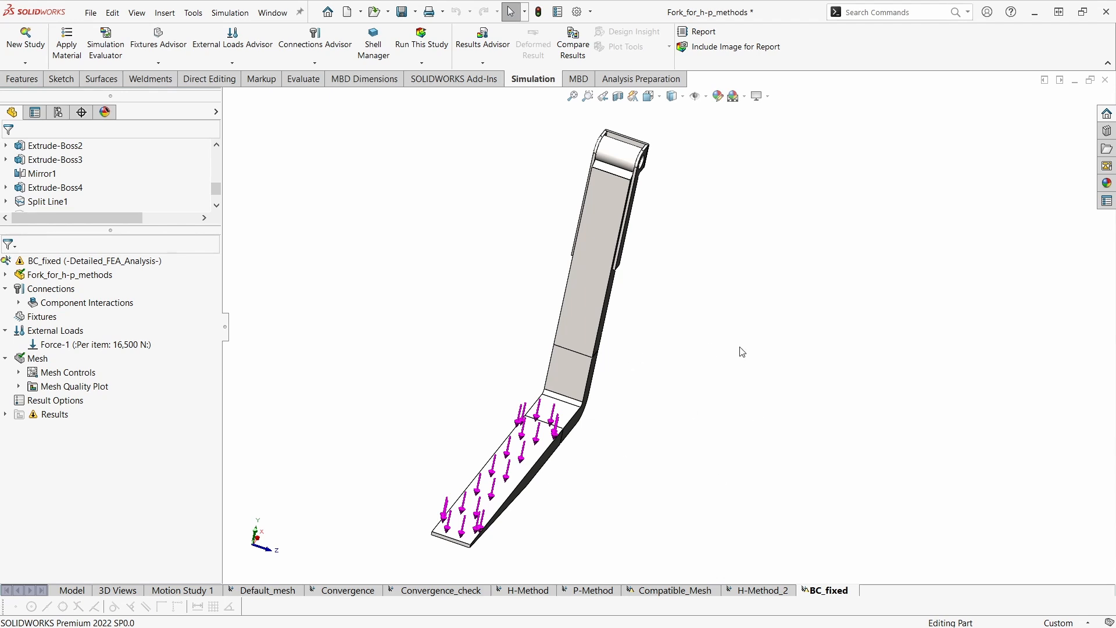
middle_drag(748, 360, 726, 356)
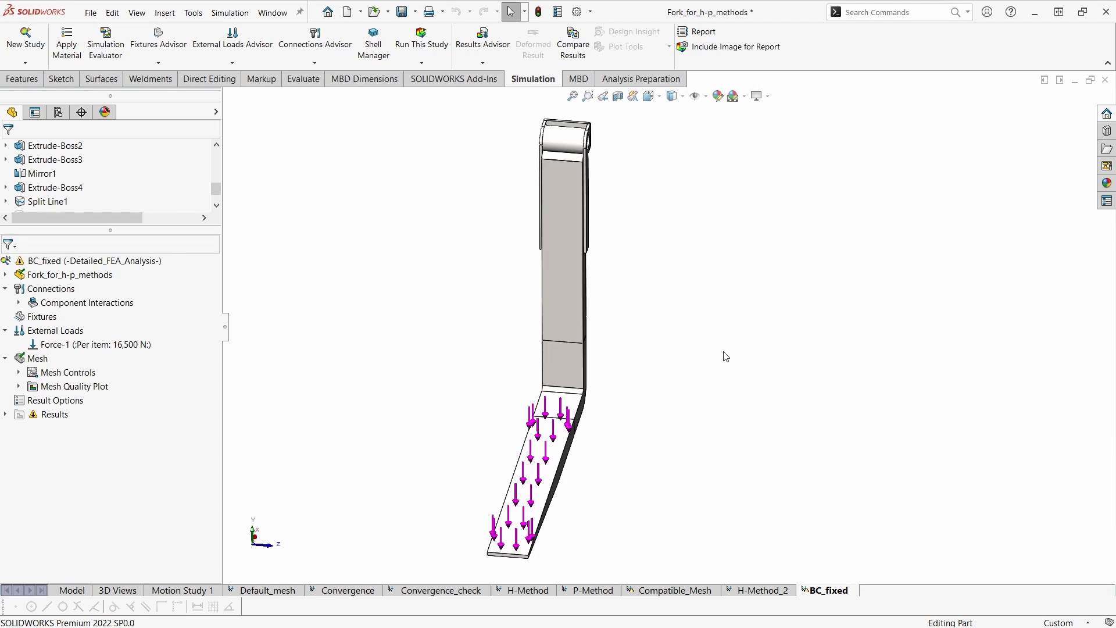
middle_drag(858, 498, 708, 499)
- Select the Split Line3 face on the rear of the fork's vertical arm, above the lower bend, to identify the support area
scroll(708, 498, down, 3)
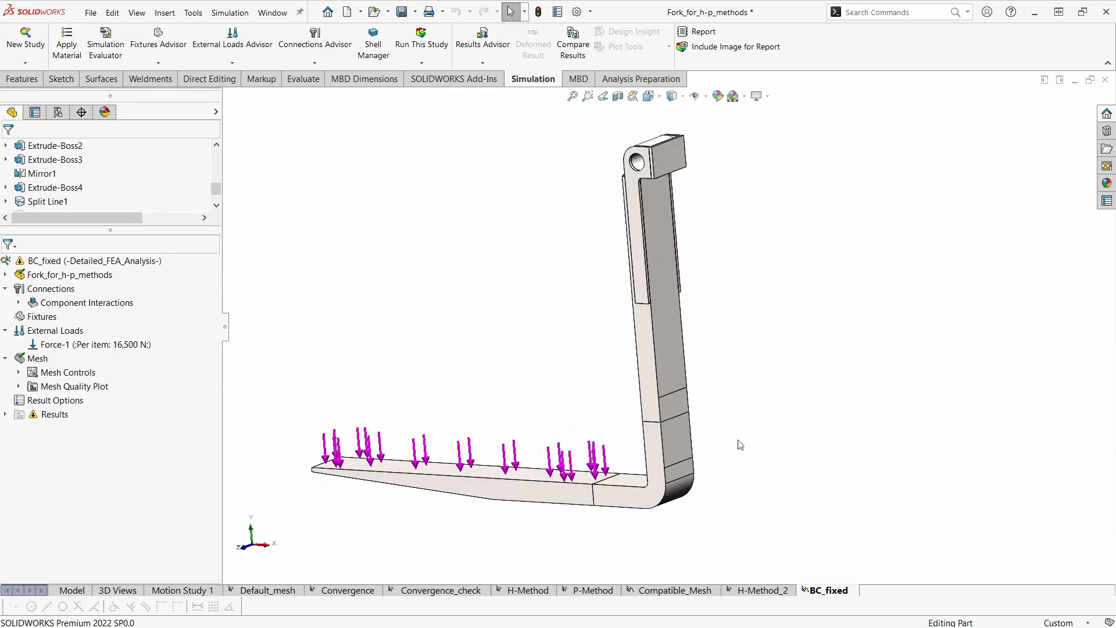
scroll(747, 457, down, 2)
click(635, 373)
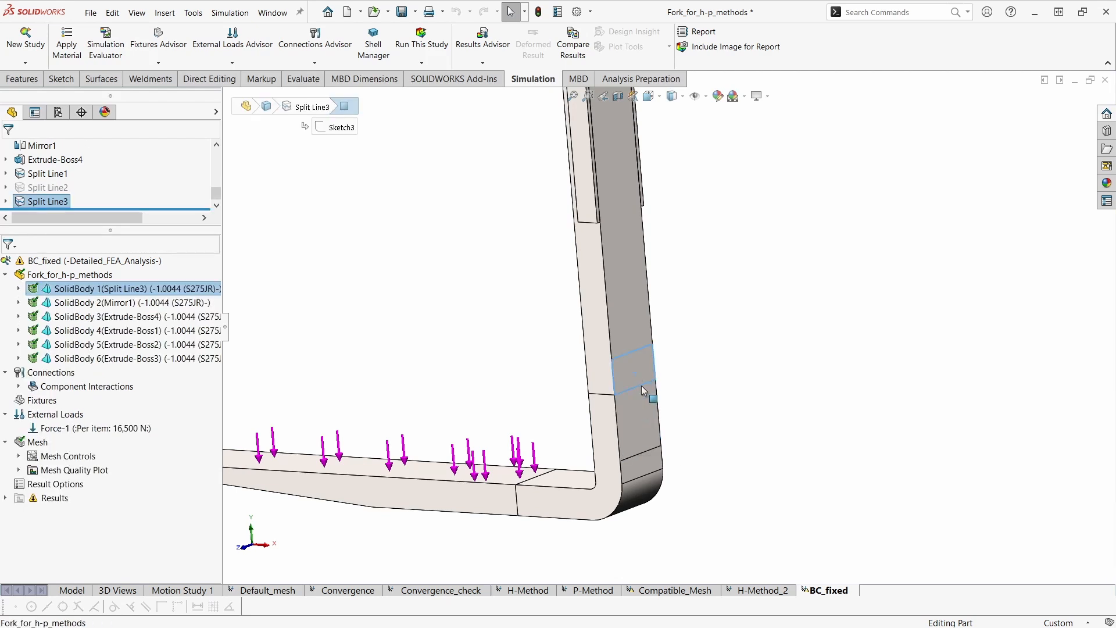
ctrl+middle_drag(715, 441, 766, 467)
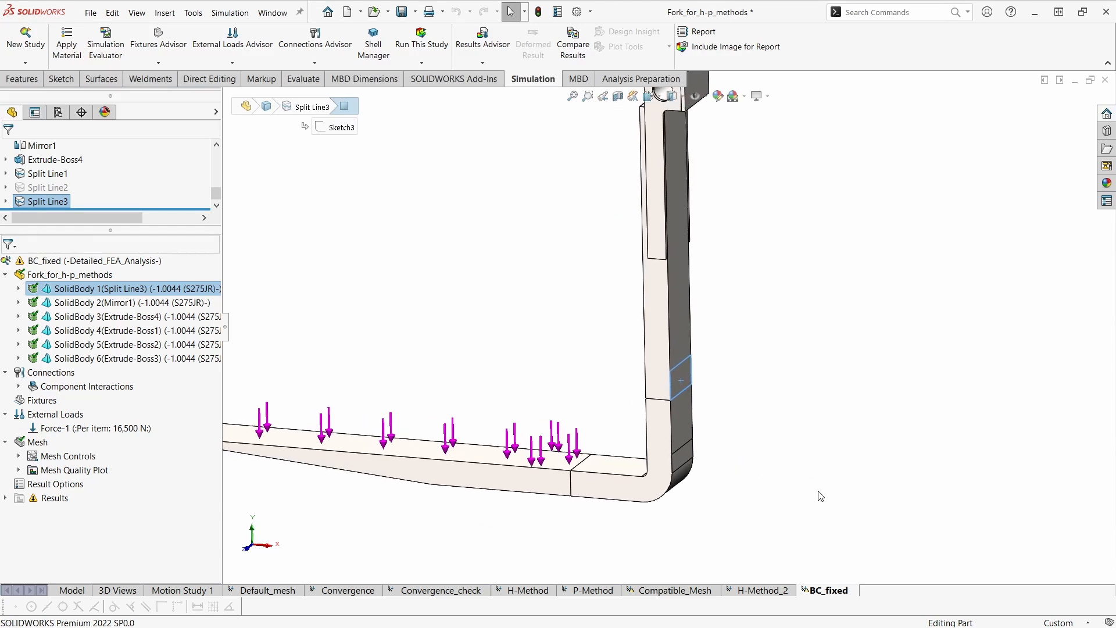
scroll(847, 498, up, 1)
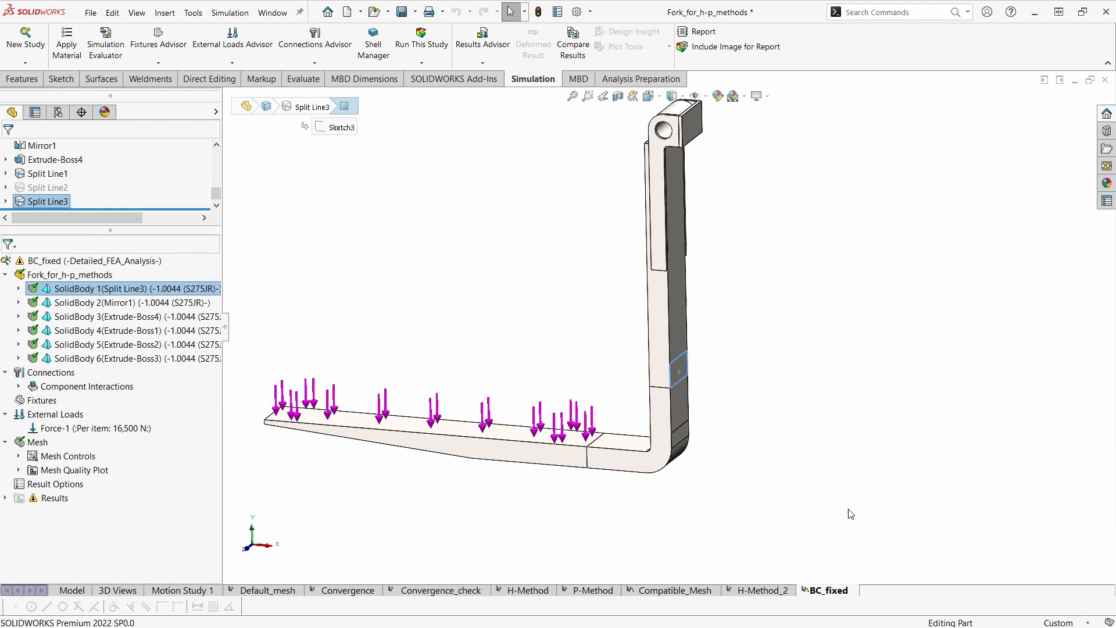
ctrl+middle_drag(835, 449, 851, 459)
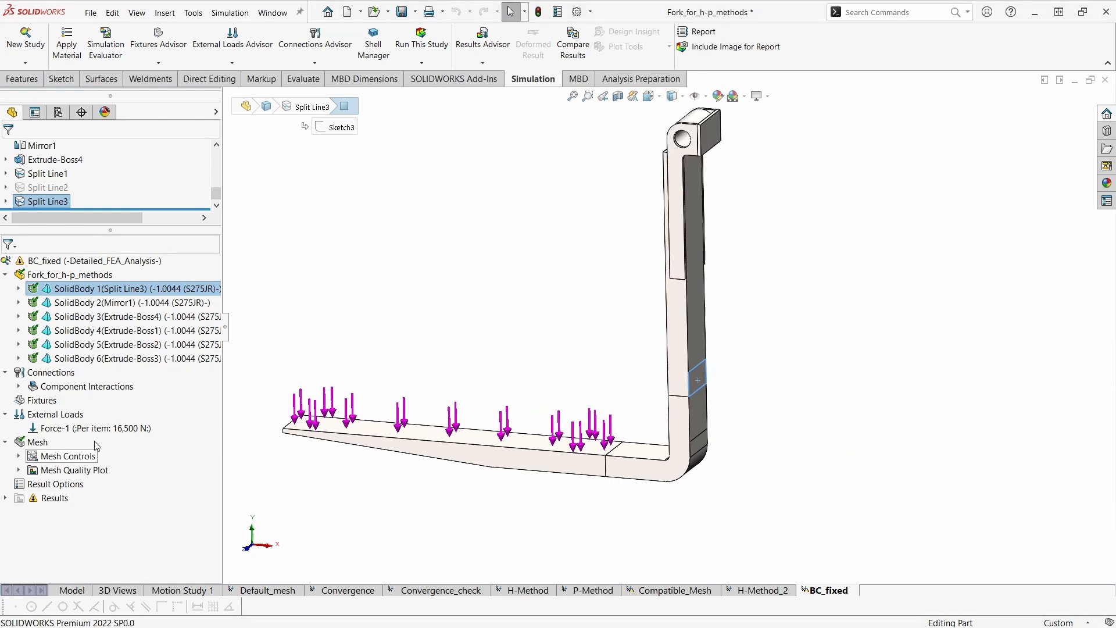
- Begin a Fixed Geometry fixture on the two split faces at the rear of the vertical arm, above the bend
right_click(40, 400)
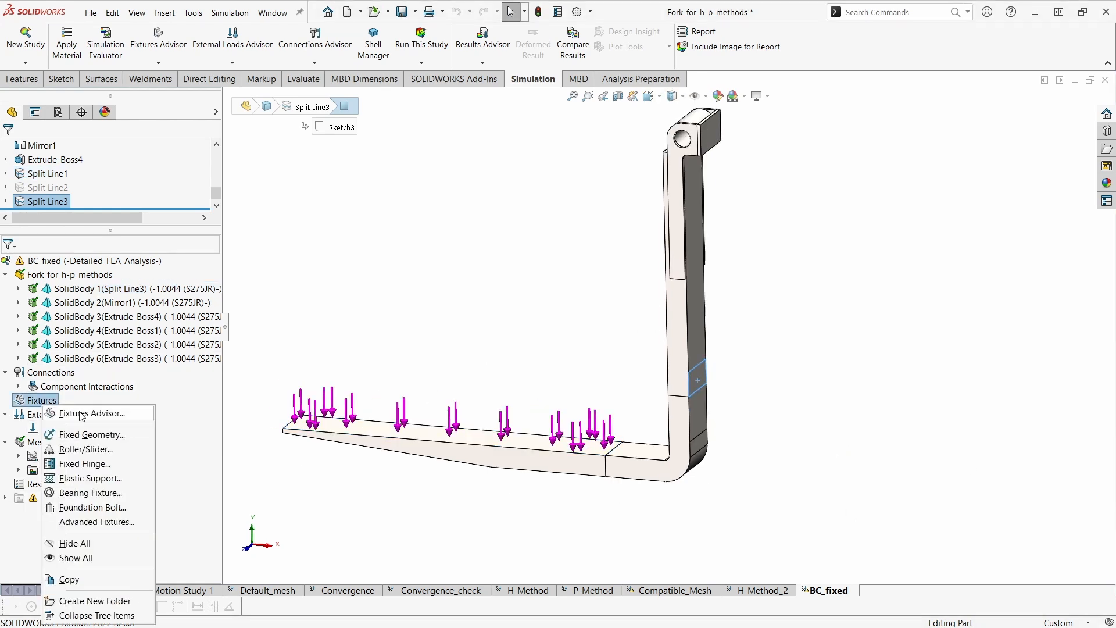
click(105, 439)
scroll(785, 488, down, 1)
mouse_move(792, 476)
ctrl+middle_down()
mouse_move(808, 491)
mouse_move(779, 487)
ctrl+middle_up()
scroll(779, 483, down, 2)
click(650, 436)
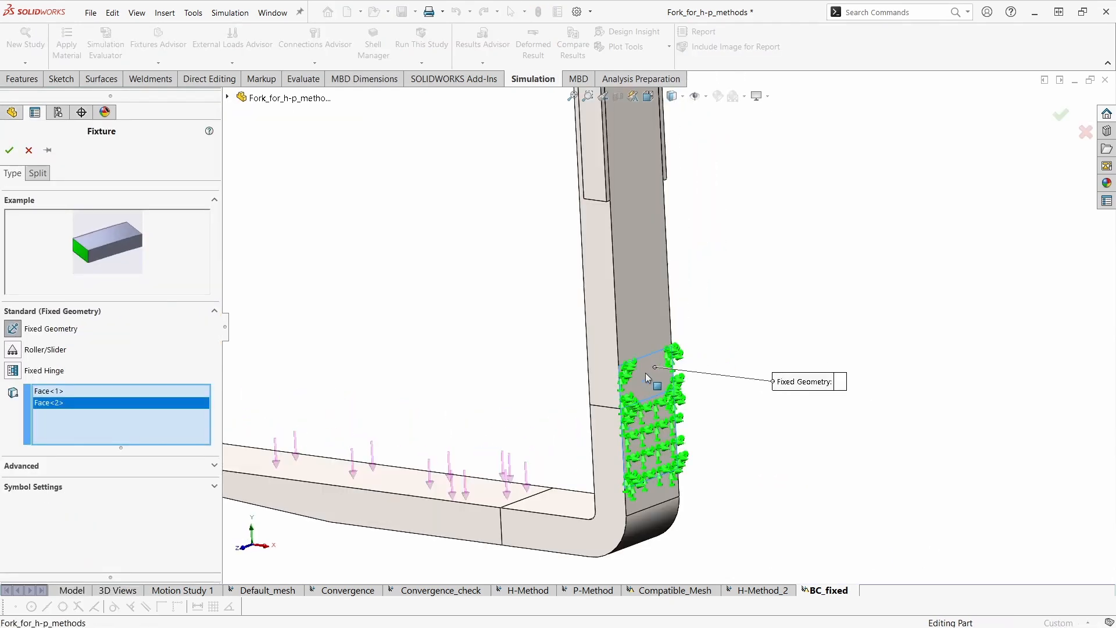
scroll(646, 373, down, 1)
scroll(737, 452, up, 2)
ctrl+middle_drag(737, 453, 751, 464)
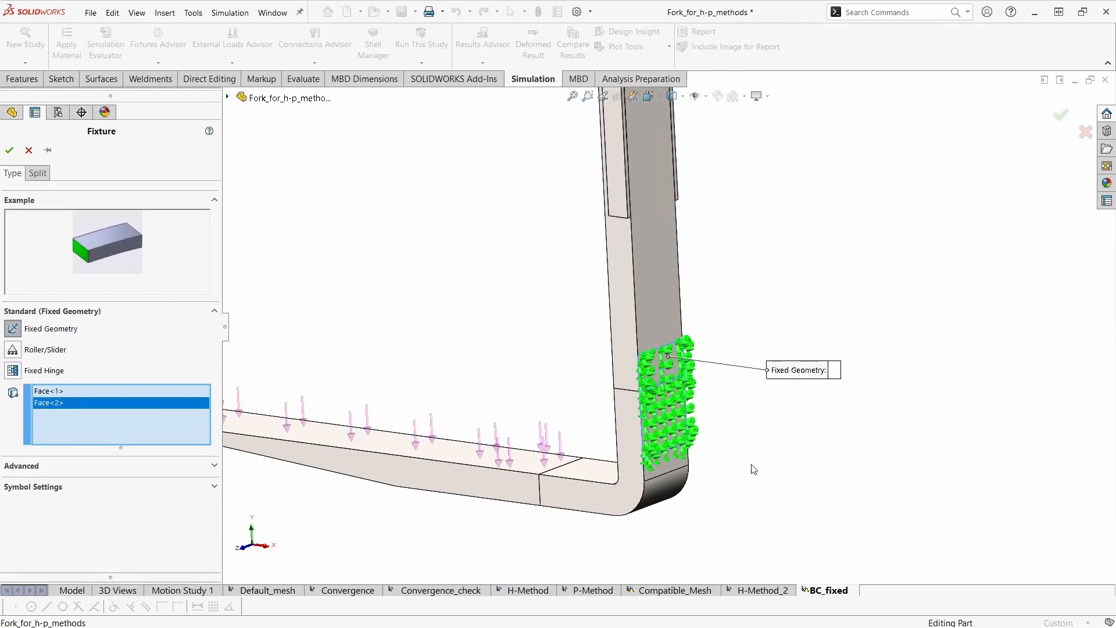
scroll(754, 469, up, 5)
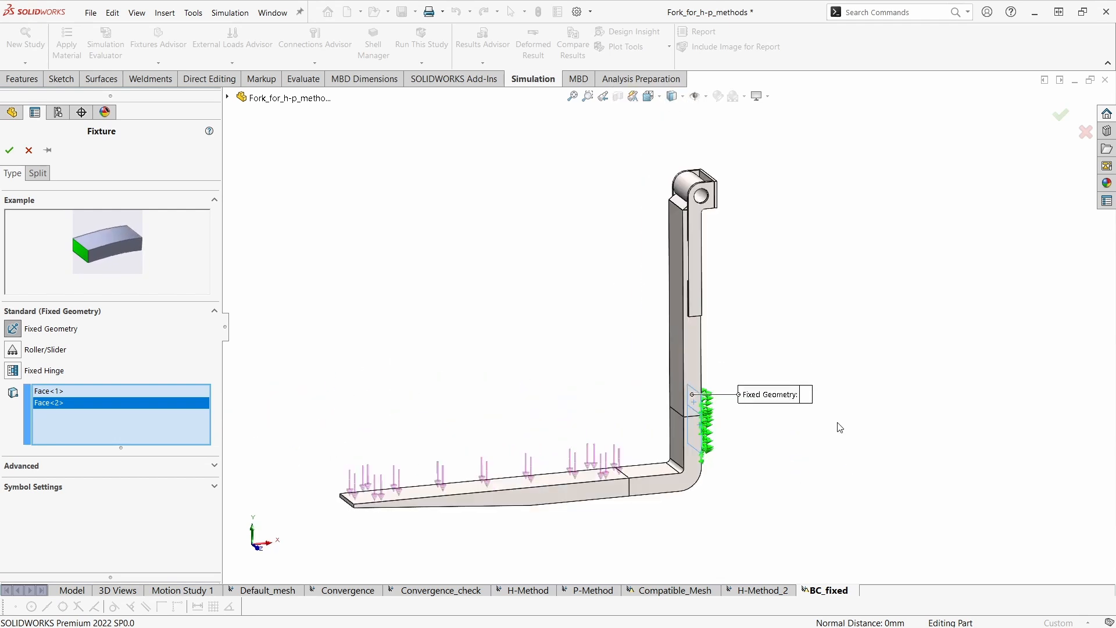
- Add three cylindrical faces of the fork's upper eye hole to the Fixed Geometry fixture and apply it
ctrl+middle_drag(840, 428, 874, 485)
ctrl+middle_drag(835, 353, 889, 470)
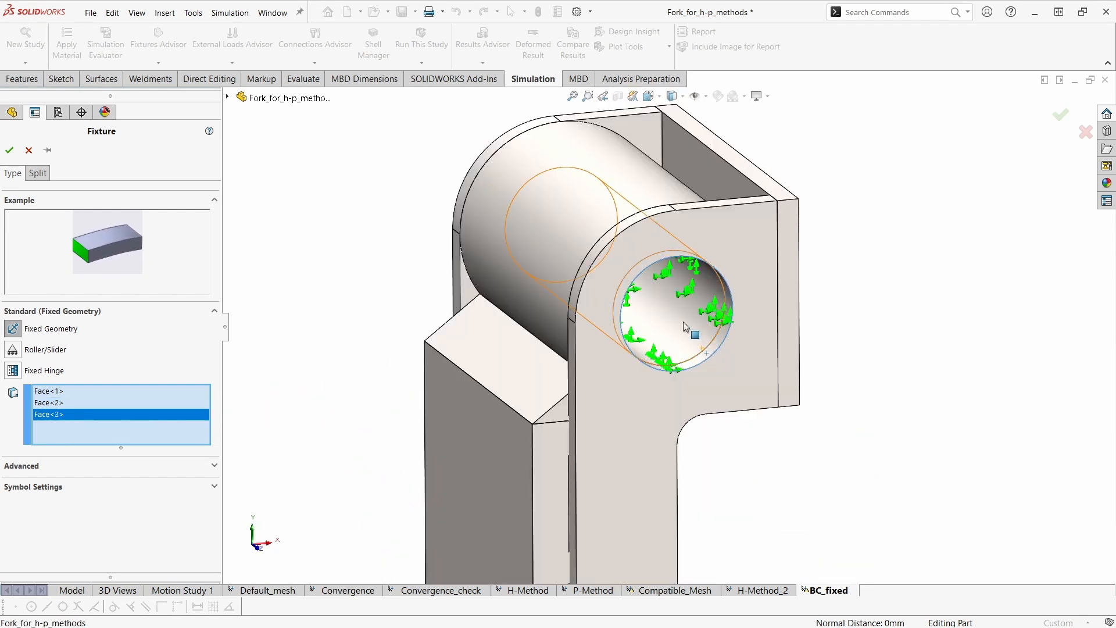
click(684, 323)
middle_drag(685, 325, 876, 402)
scroll(596, 407, down, 6)
click(711, 430)
scroll(712, 429, up, 1)
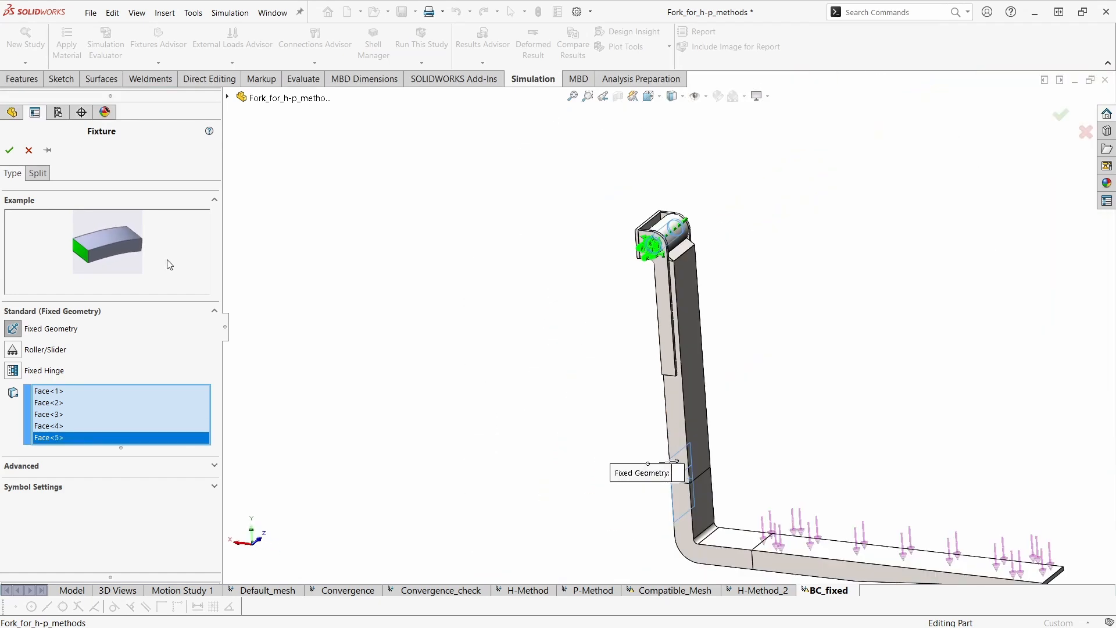
click(9, 150)
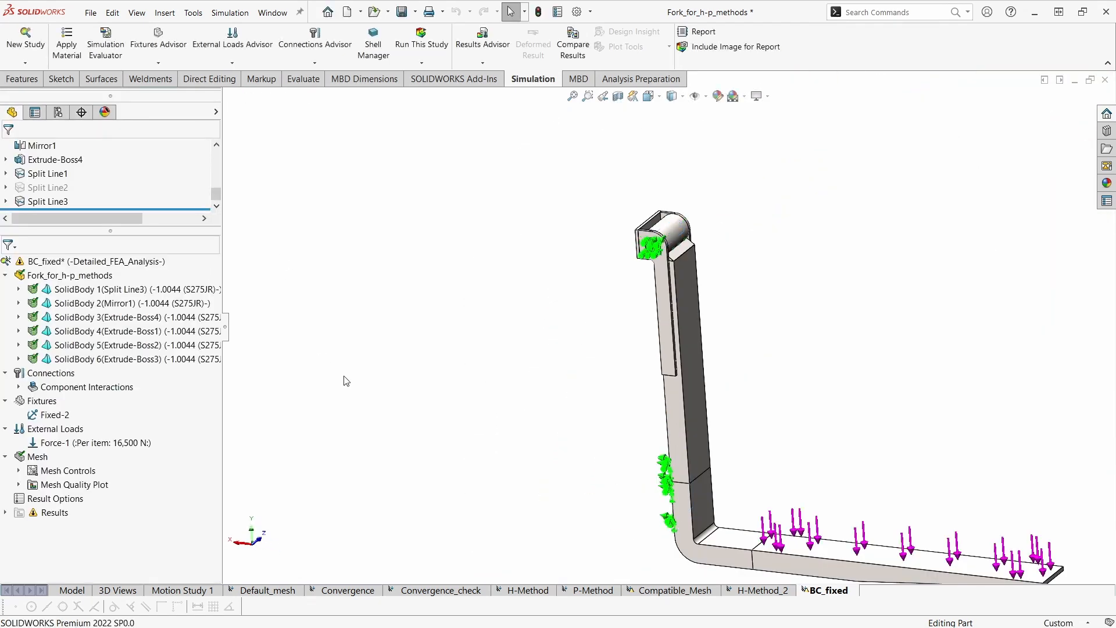
- Run the BC_fixed study and display the fork's Stress1 von Mises plot
ctrl+middle_drag(435, 443, 344, 397)
ctrl+middle_drag(523, 462, 476, 463)
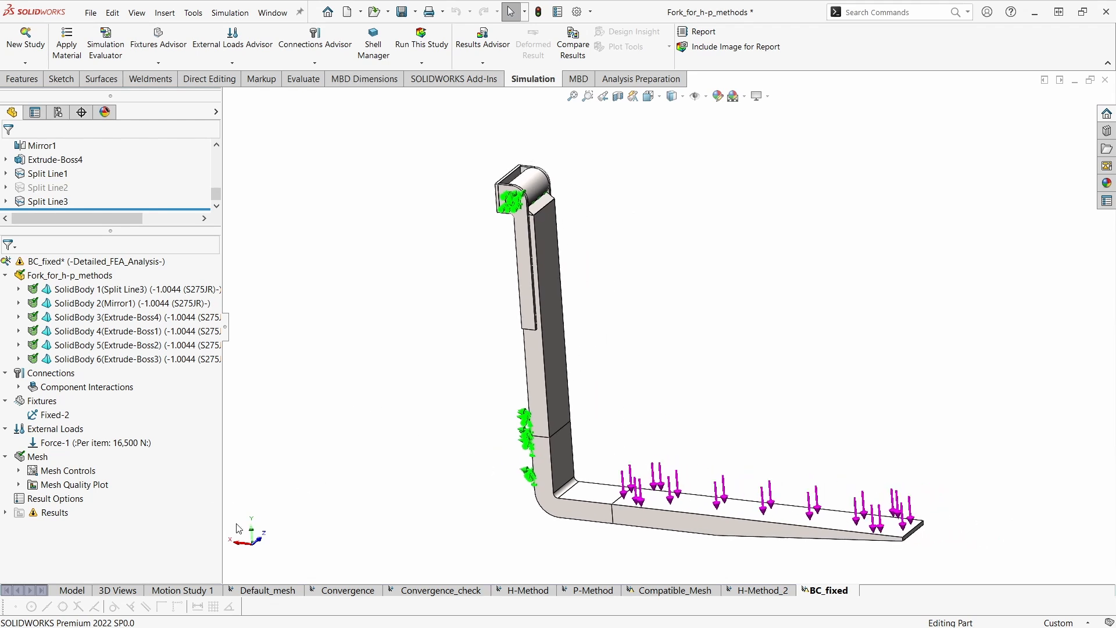
mouse_move(405, 468)
ctrl+middle_down()
mouse_move(386, 470)
mouse_move(404, 455)
mouse_move(386, 472)
ctrl+middle_up()
click(427, 41)
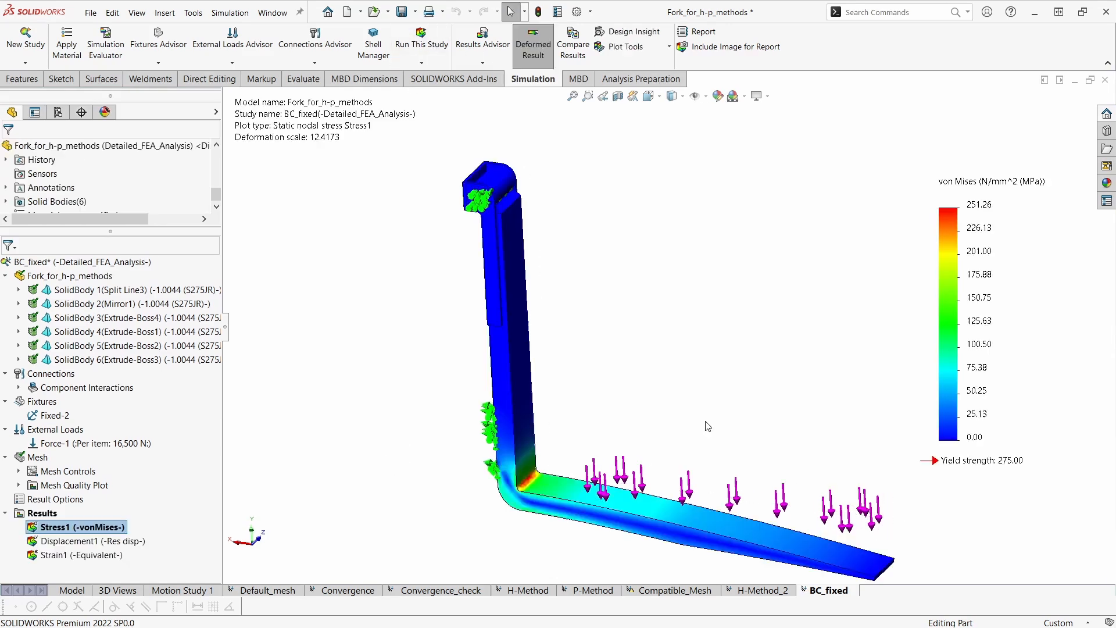
- Animate the fork's von Mises stress plot, examine the deformation near the lower fixture in the Front view, and close the animation
middle_drag(707, 426, 537, 334)
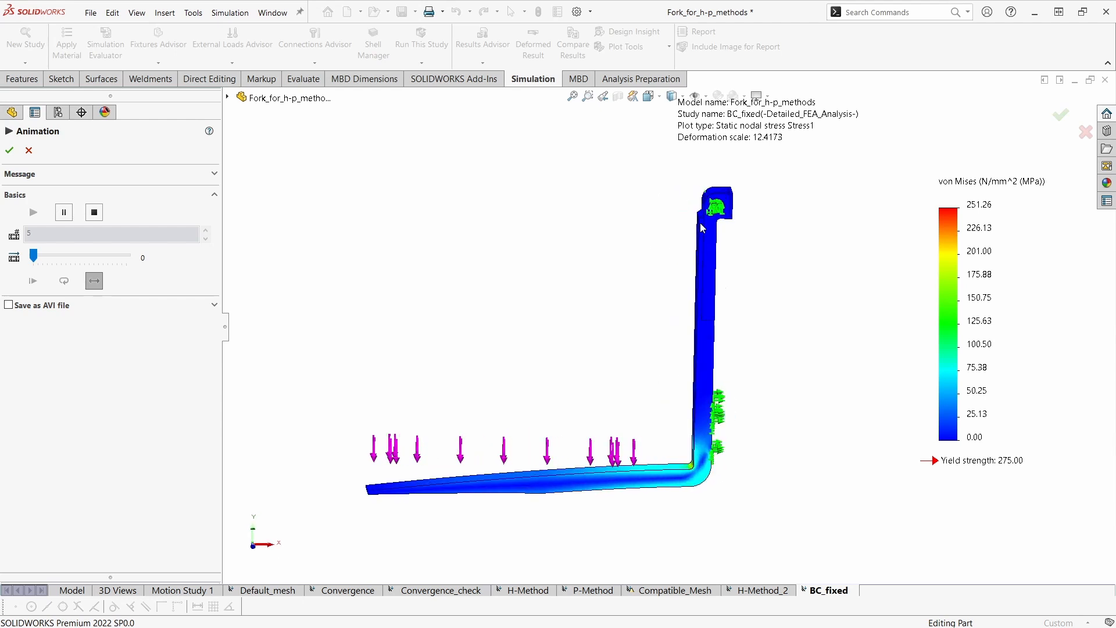
middle_drag(668, 360, 635, 391)
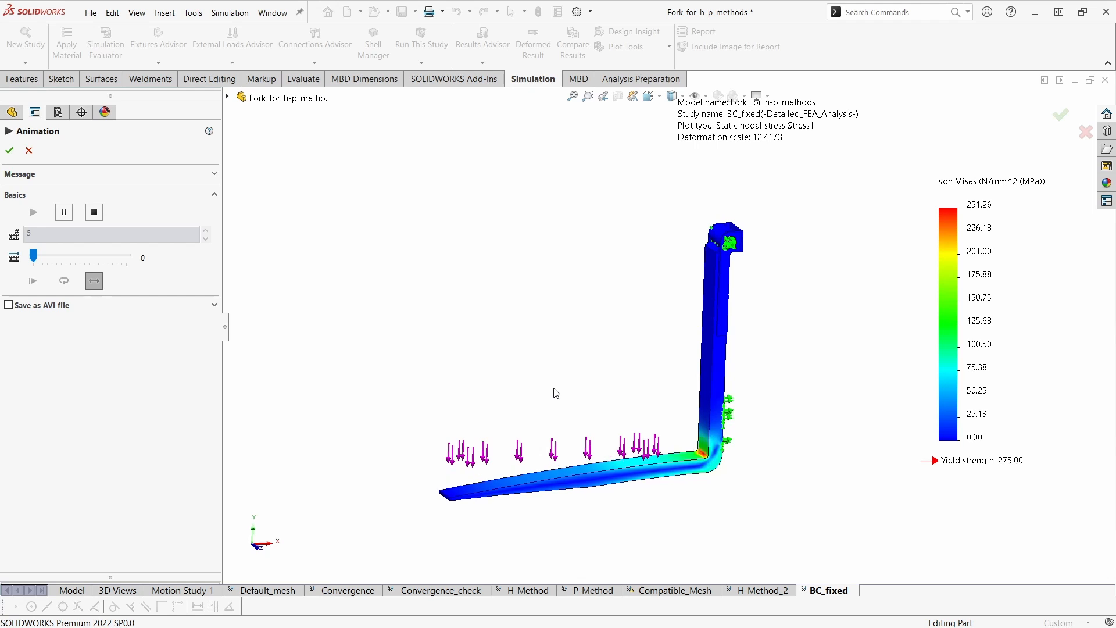
middle_drag(667, 451, 623, 440)
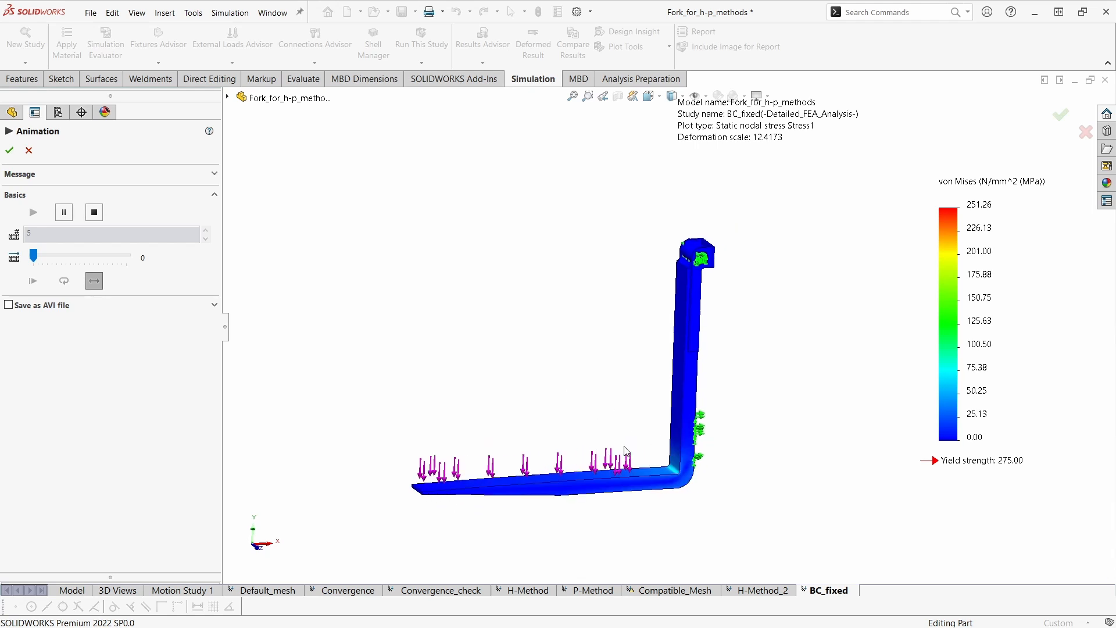
key(ctrl+1)
scroll(698, 378, down, 3)
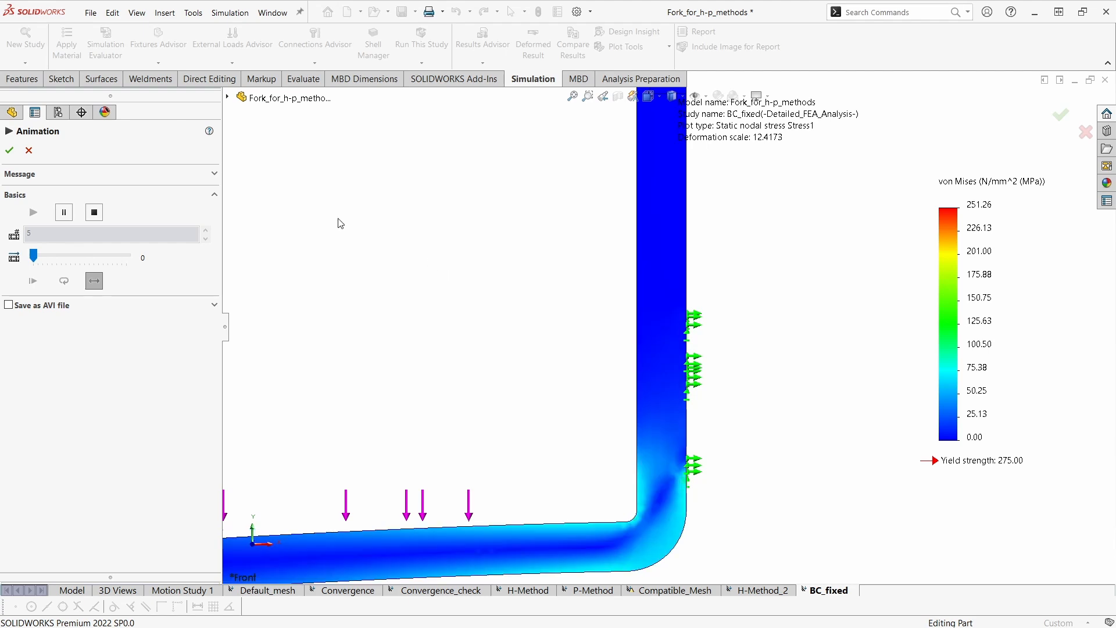
click(29, 150)
- Return to the FORK_SUPPORT_SYSTEM_Adap assembly model and examine where the fork rests against the support's lower cross beam
ctrl+middle_drag(763, 417, 763, 446)
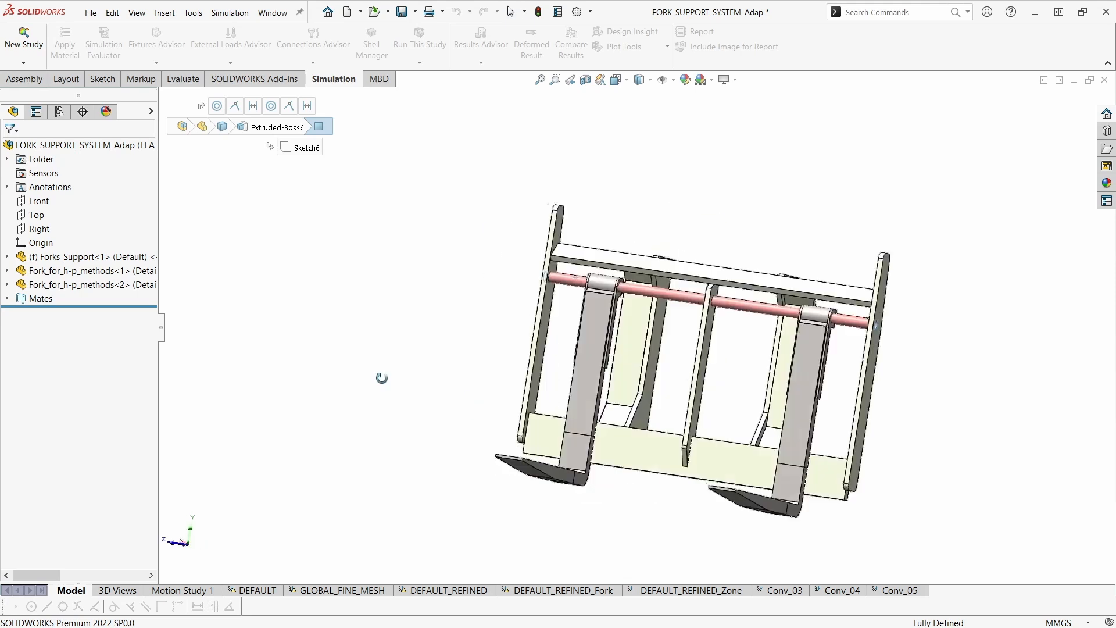
middle_drag(379, 377, 468, 404)
drag(0, 0, 0, 0)
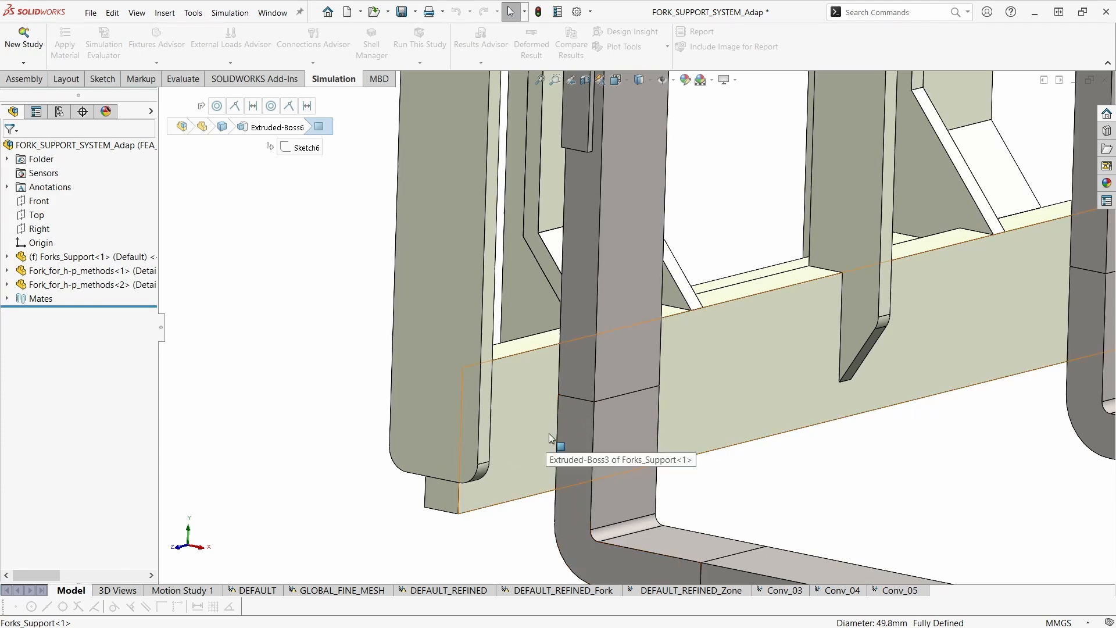
scroll(559, 430, up, 2)
ctrl+middle_drag(566, 409, 566, 427)
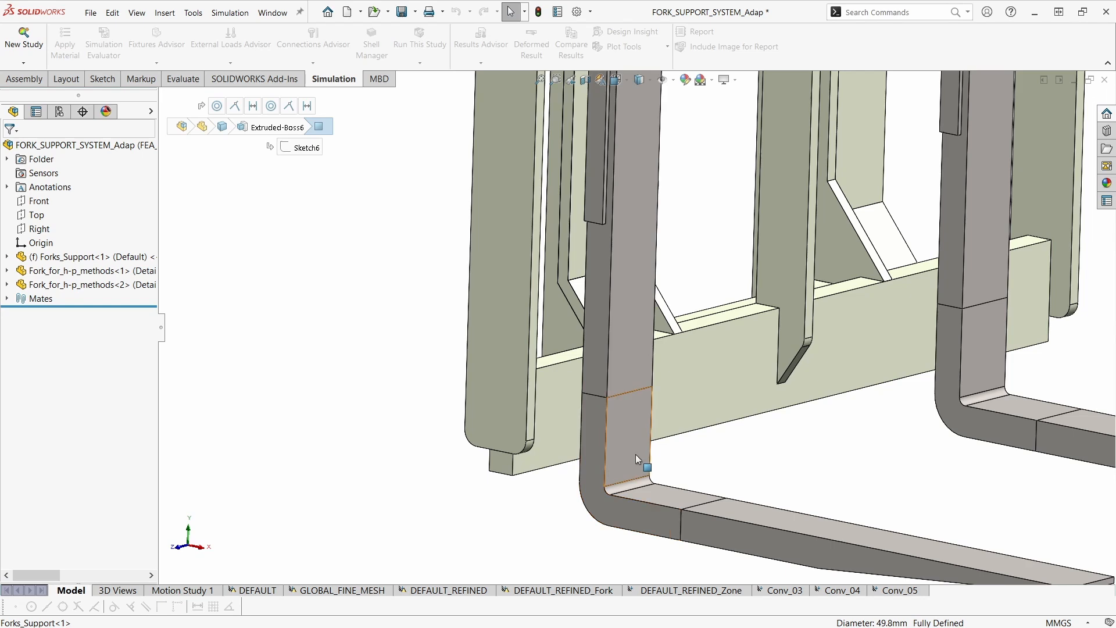
- Examine how the fork's upper eye fits around the horizontal support shaft in the assembly
scroll(513, 479, up, 4)
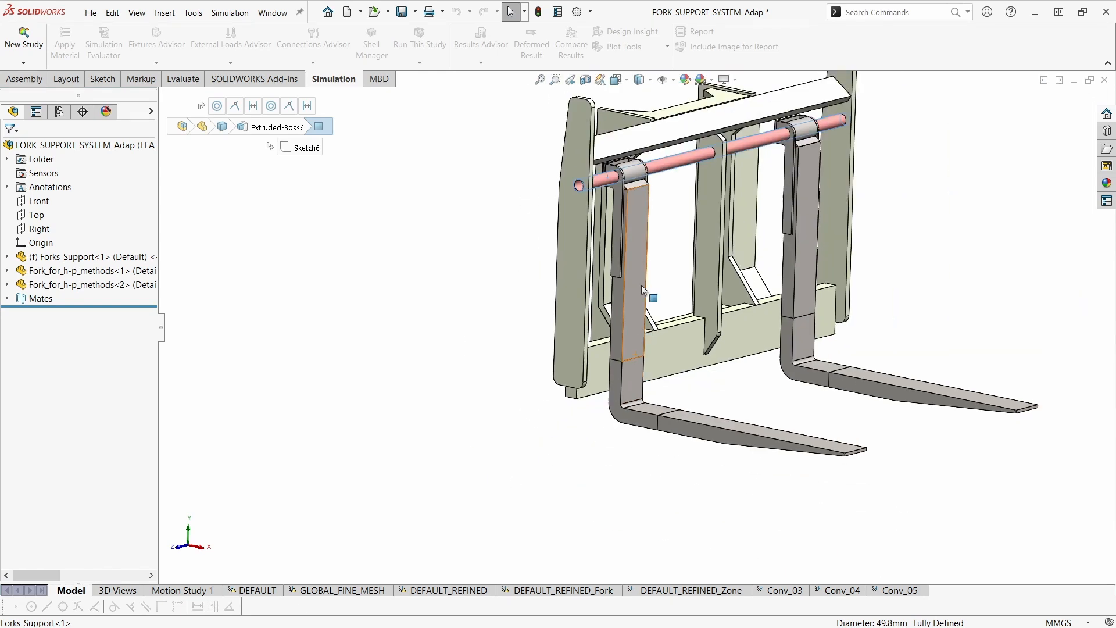
ctrl+middle_drag(642, 285, 626, 417)
scroll(643, 291, down, 3)
ctrl+middle_drag(572, 347, 598, 362)
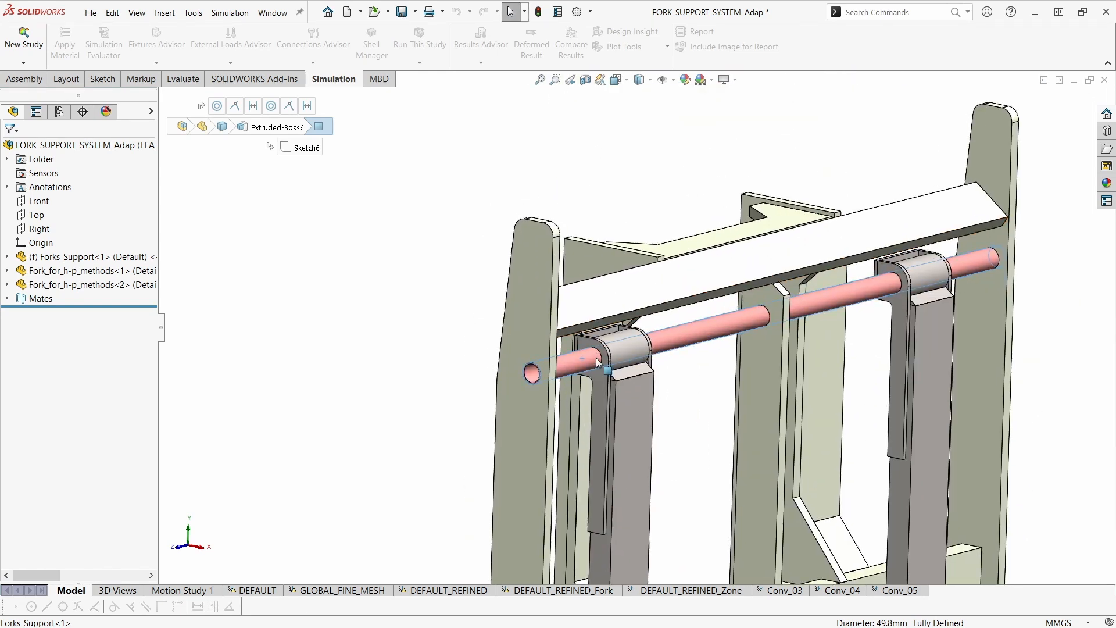
scroll(531, 373, down, 2)
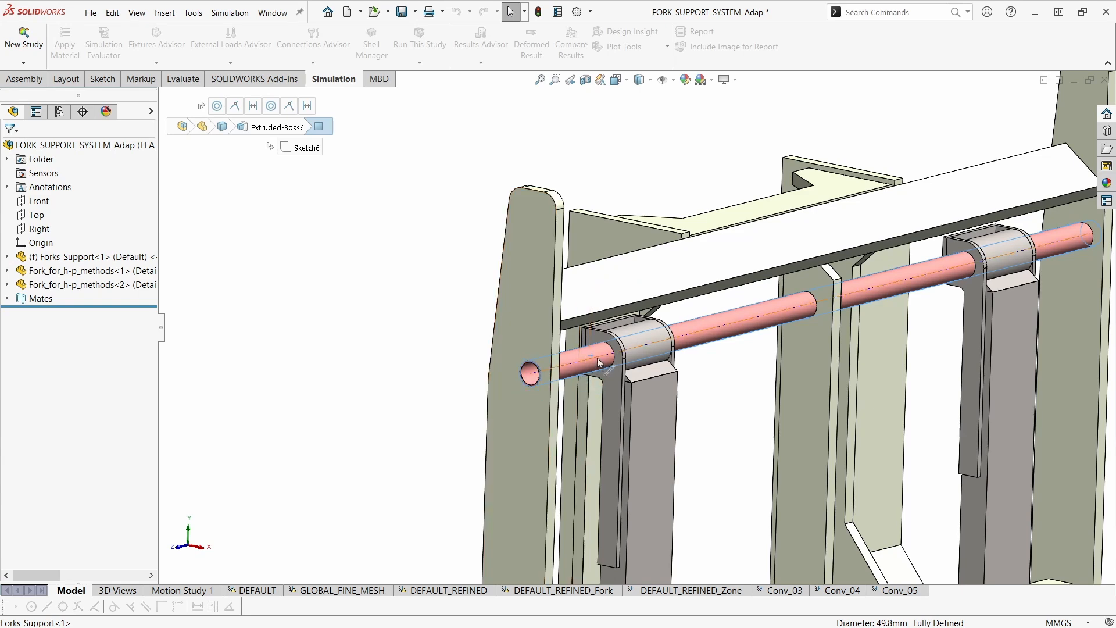
scroll(592, 339, down, 4)
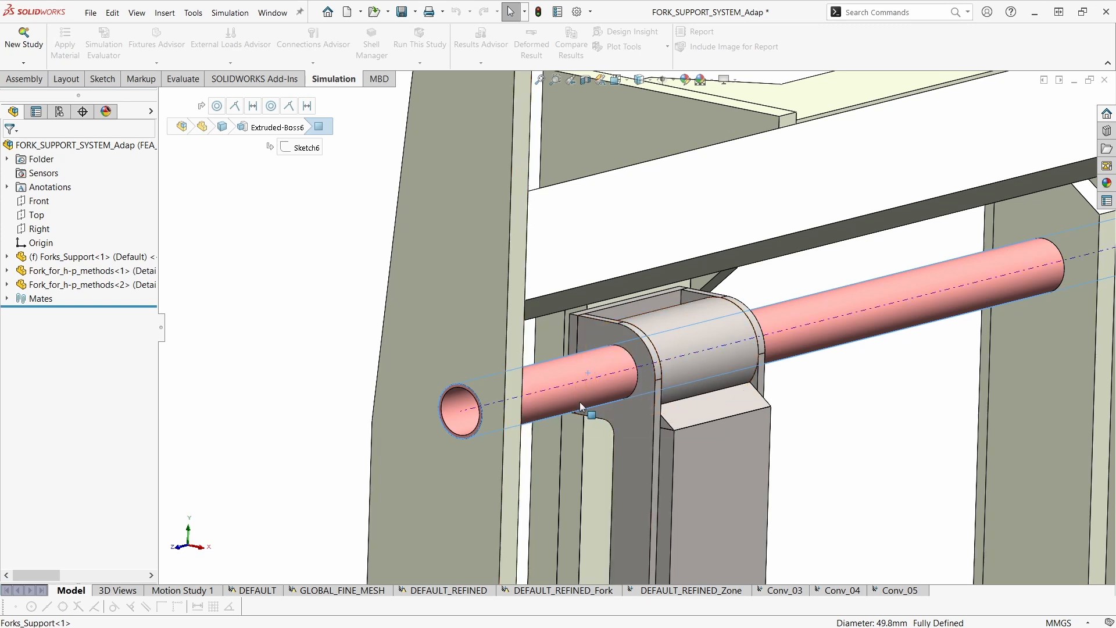
scroll(685, 357, up, 3)
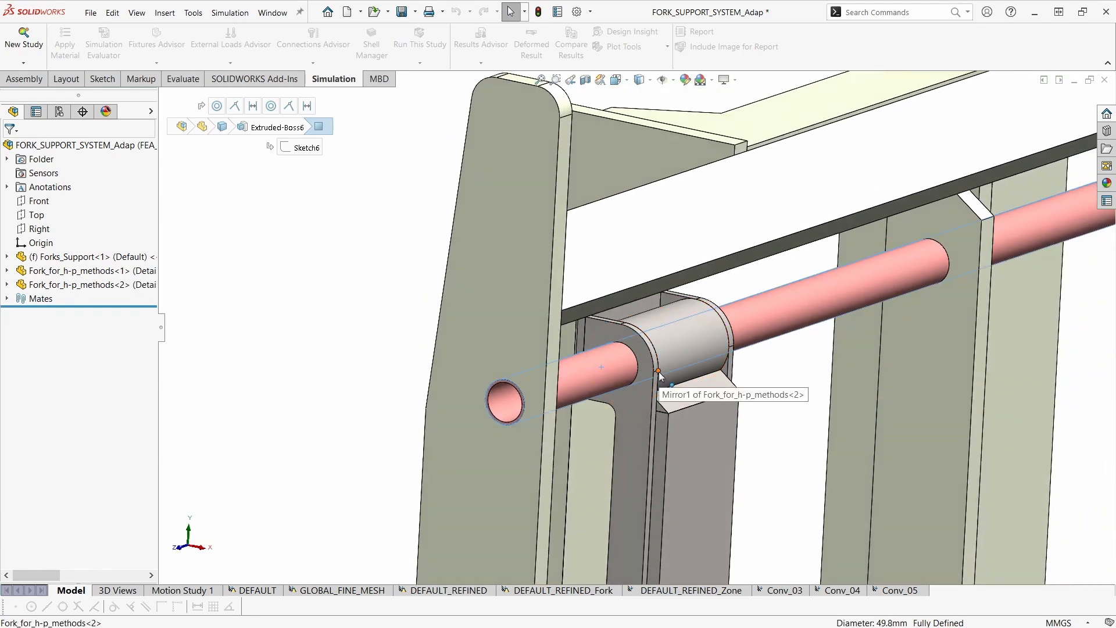
scroll(660, 375, up, 5)
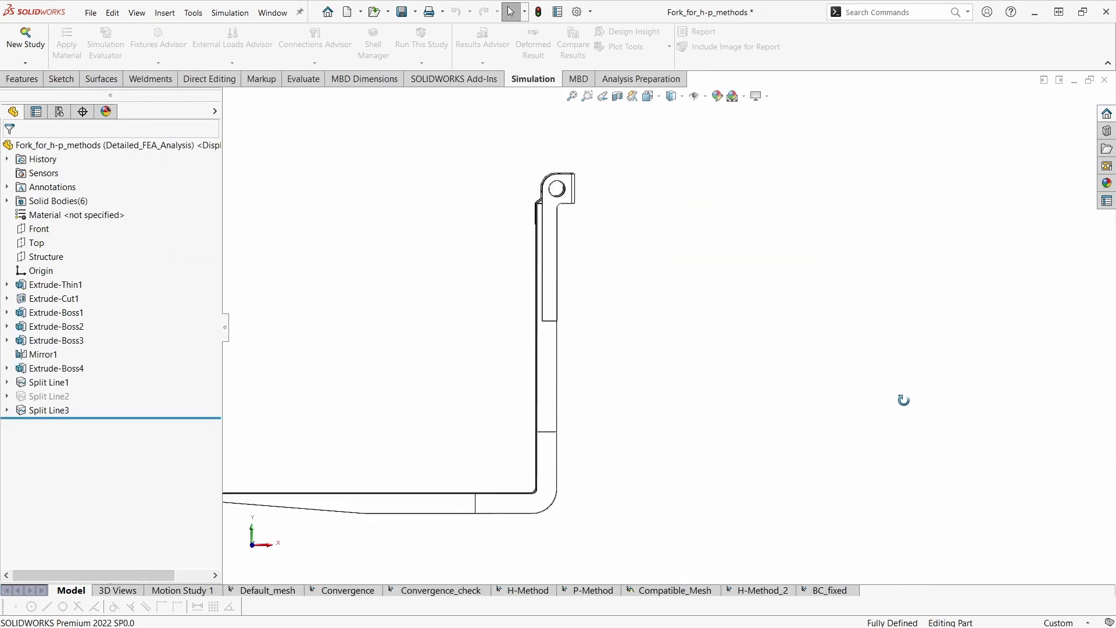
- In the Fork_for_h-p_methods part, copy the BC_fixed study to a new static study named BC_Adjut_01
middle_drag(902, 399, 916, 423)
scroll(911, 425, up, 2)
click(845, 588)
right_click(846, 590)
click(850, 491)
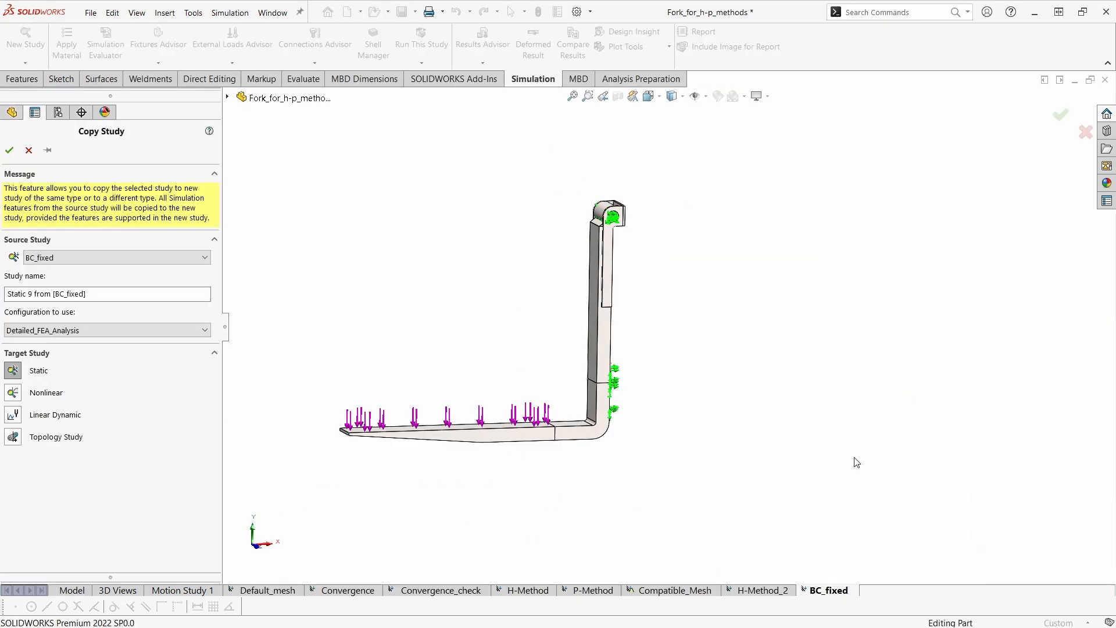
click(169, 194)
click(122, 252)
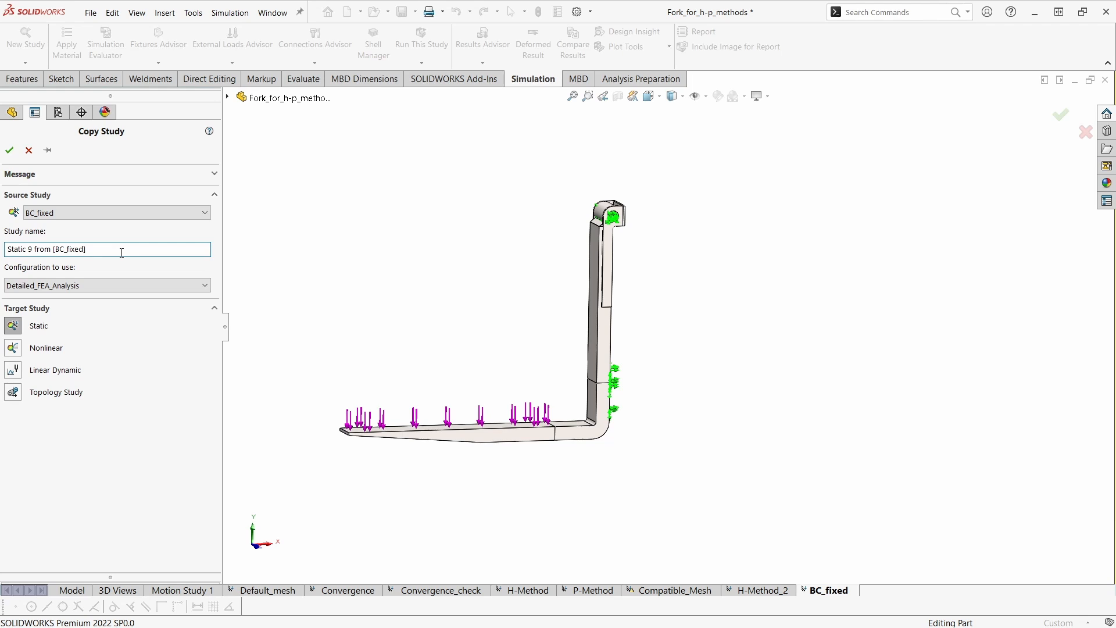
key(ctrl+a)
text(BC)
key(Return)
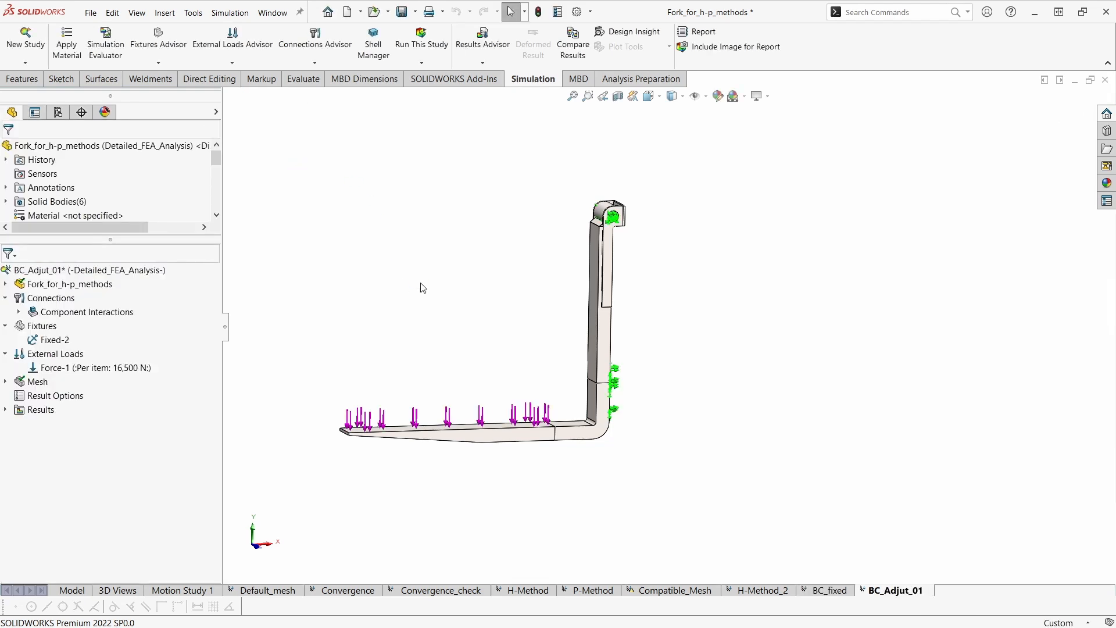
- Delete the Fixed-2 fixture from the BC_Adjut_01 study
middle_drag(725, 391, 372, 309)
scroll(673, 384, down, 2)
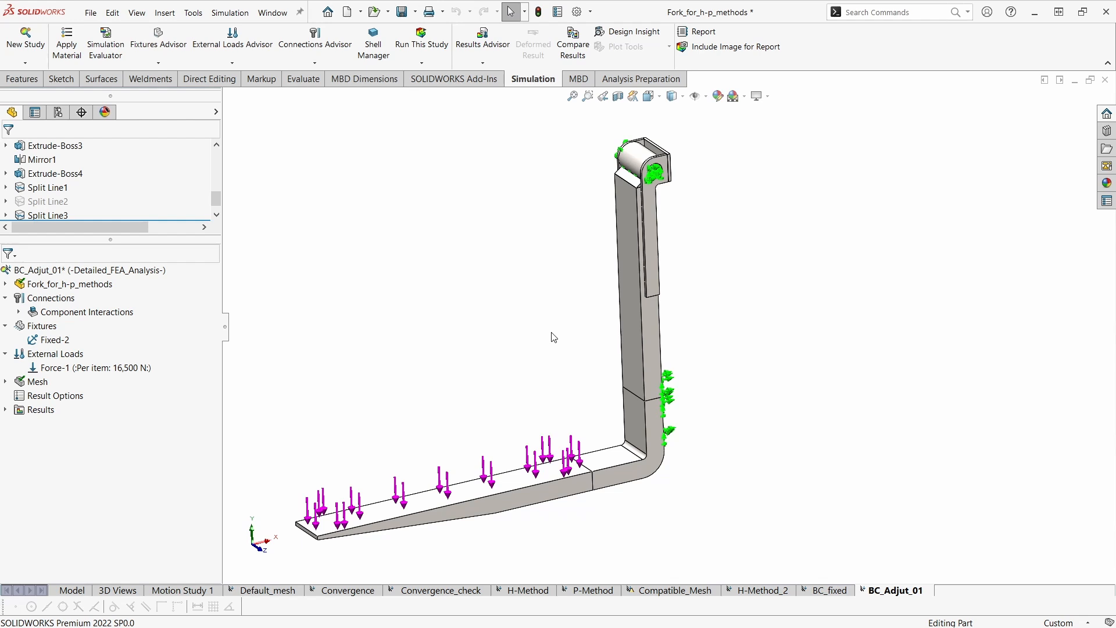
right_click(57, 341)
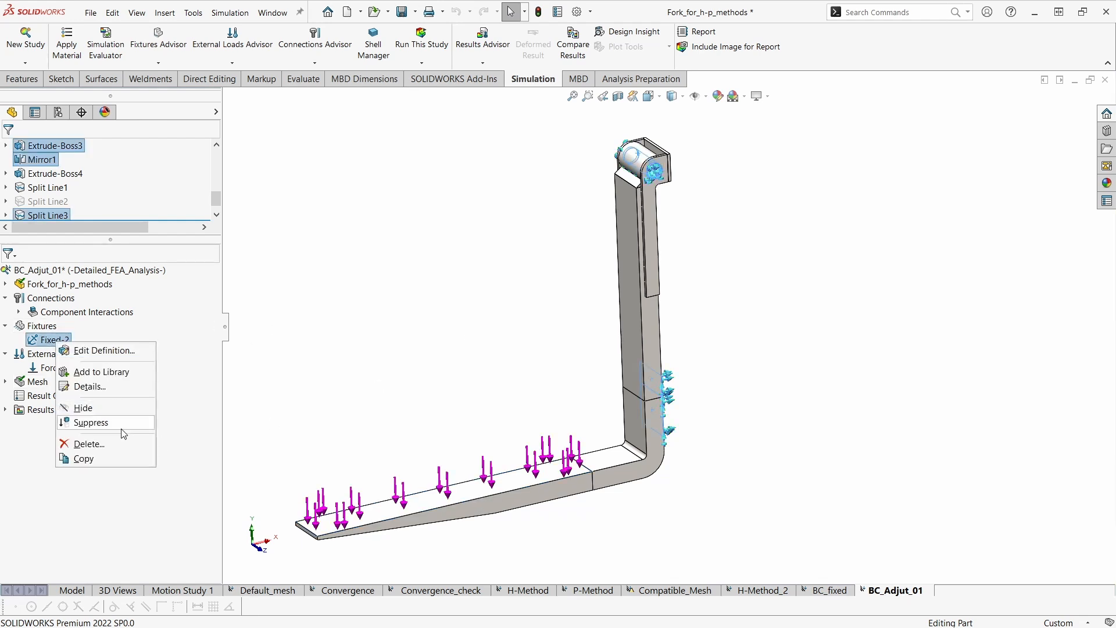
click(129, 446)
click(591, 309)
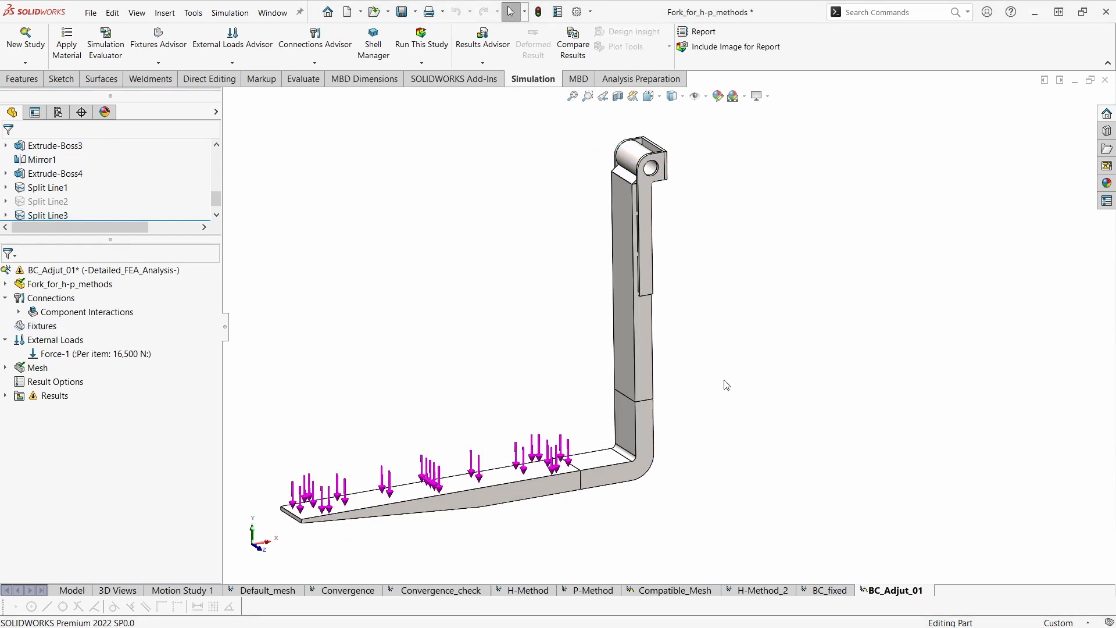
- Apply a Roller/Slider fixture to the two adjacent split faces on the back of the fork's lower shank
right_click(57, 332)
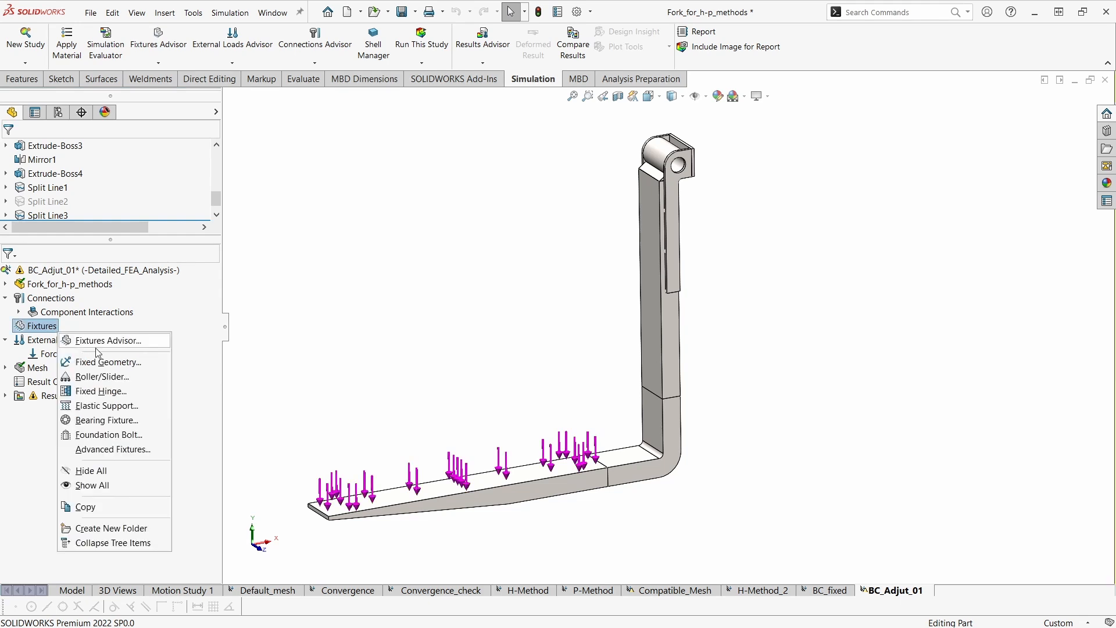
click(135, 378)
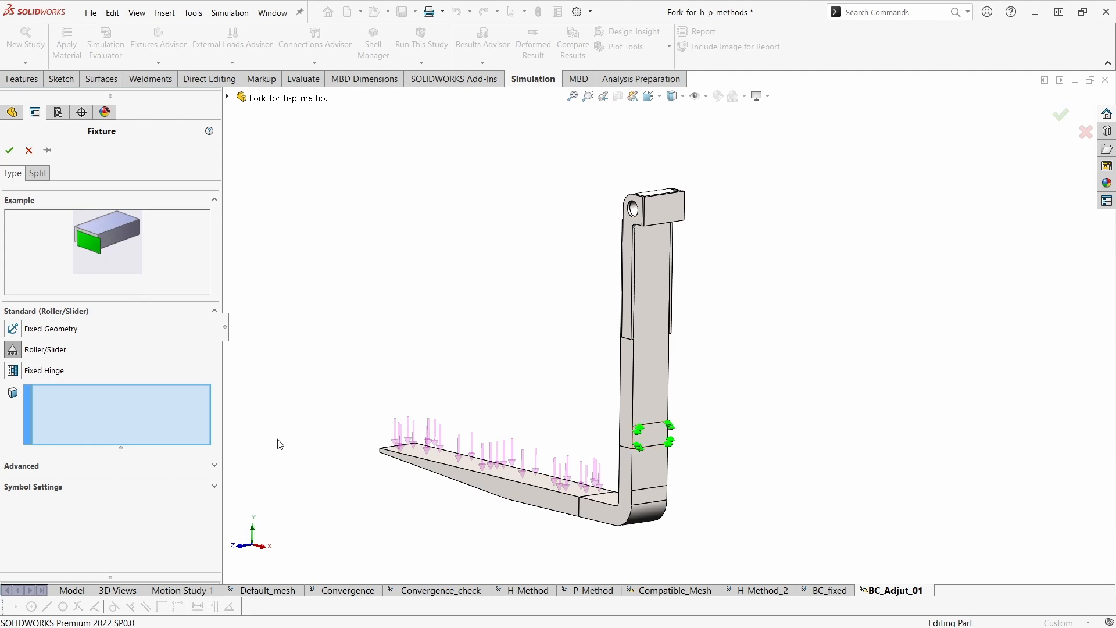
middle_drag(531, 553, 581, 530)
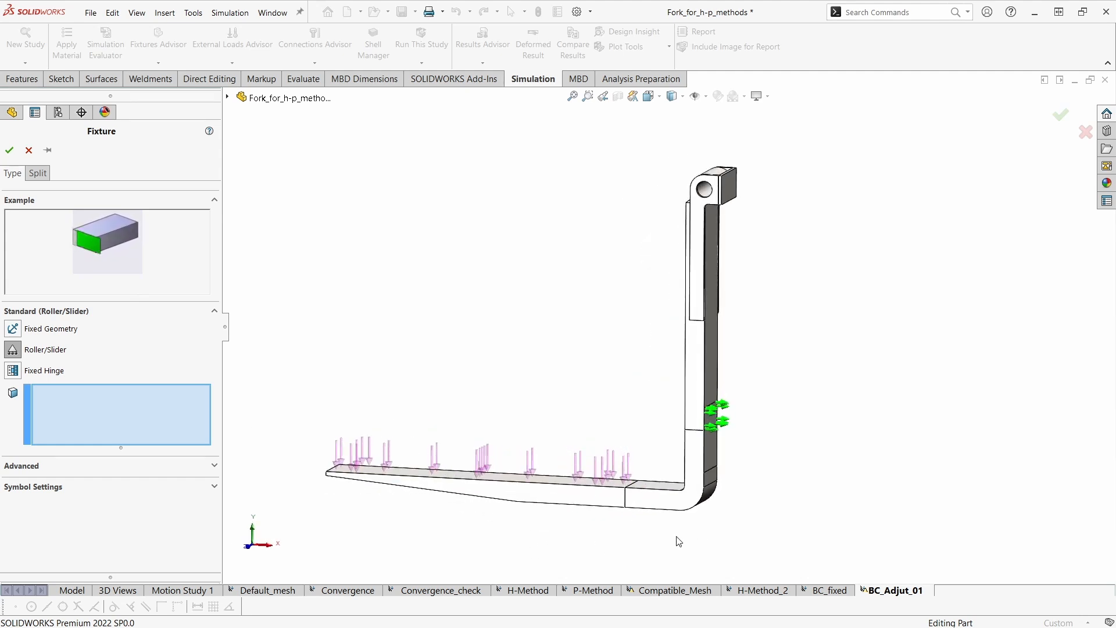
middle_drag(725, 561, 707, 568)
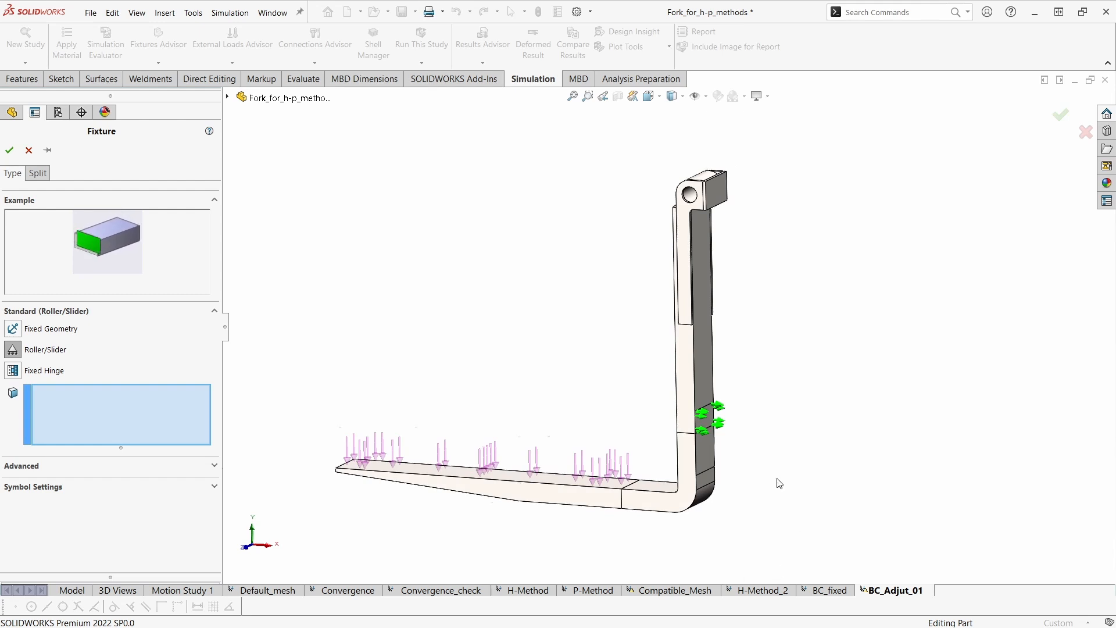
scroll(784, 489, down, 2)
click(665, 431)
click(663, 375)
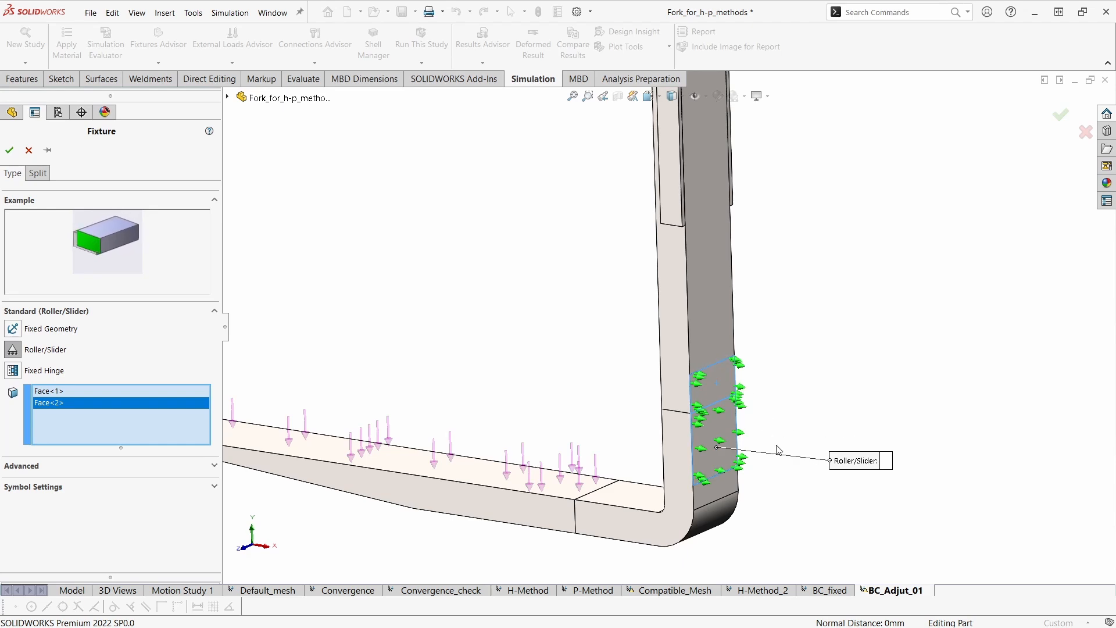
scroll(490, 373, up, 4)
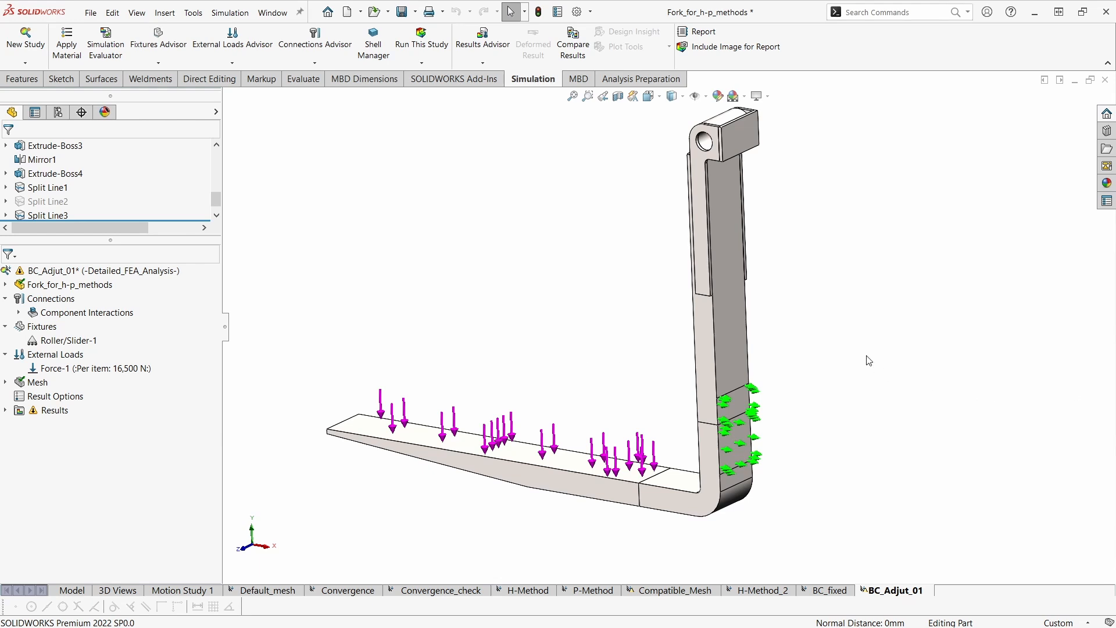
- Examine the fork's upper eye hole and rear faces in relation to the coordinate axes
scroll(837, 343, down, 2)
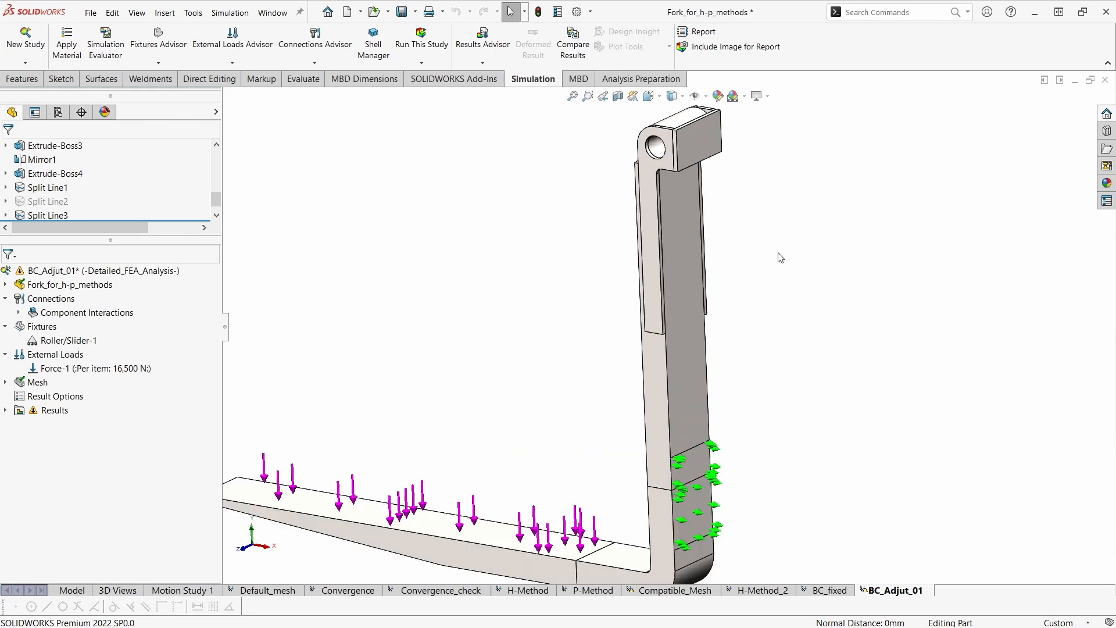
scroll(831, 372, down, 1)
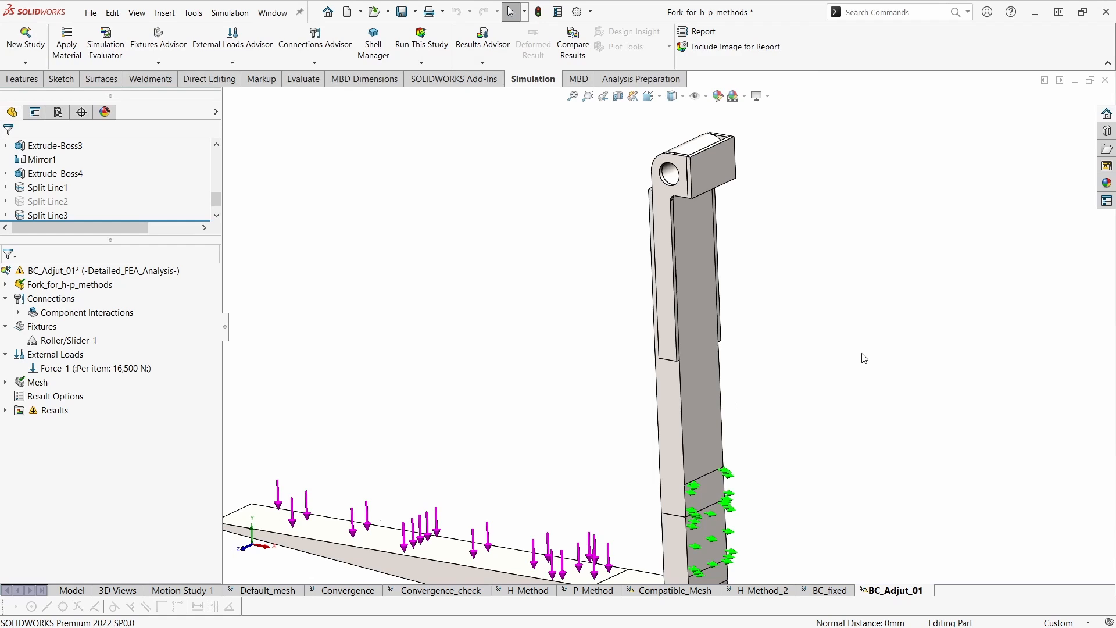
scroll(865, 358, down, 1)
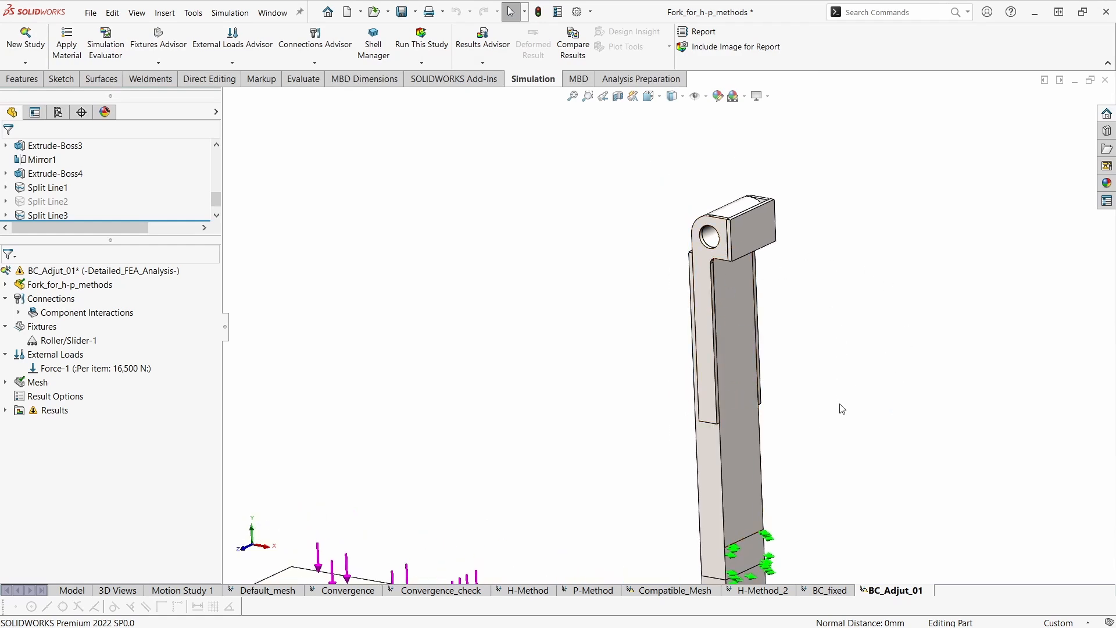
scroll(848, 377, up, 2)
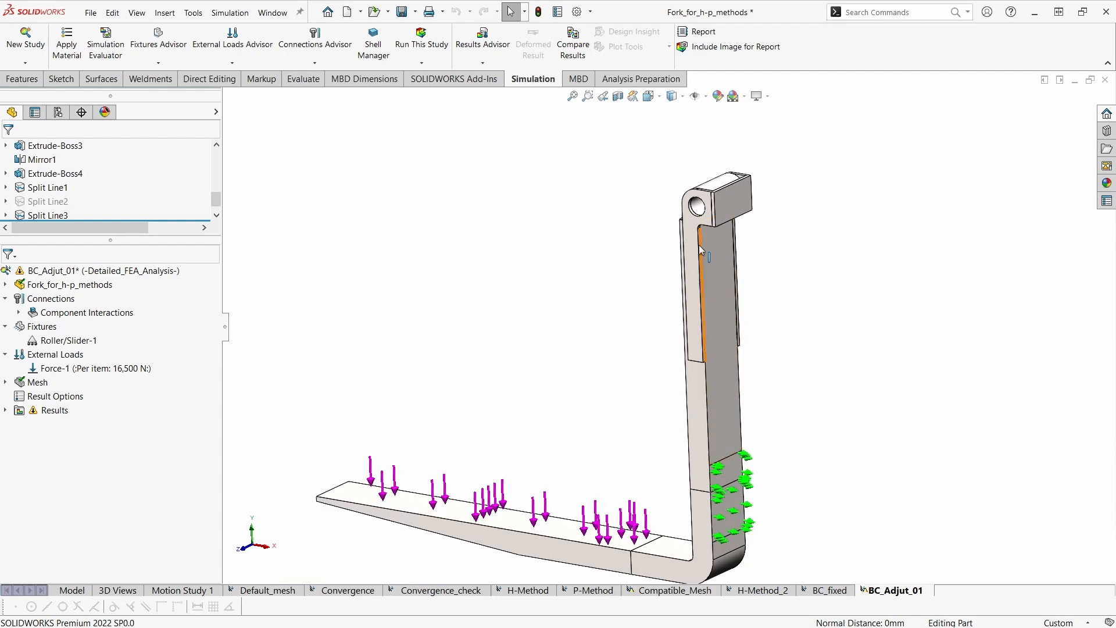
middle_drag(641, 212, 600, 372)
middle_drag(240, 558, 241, 562)
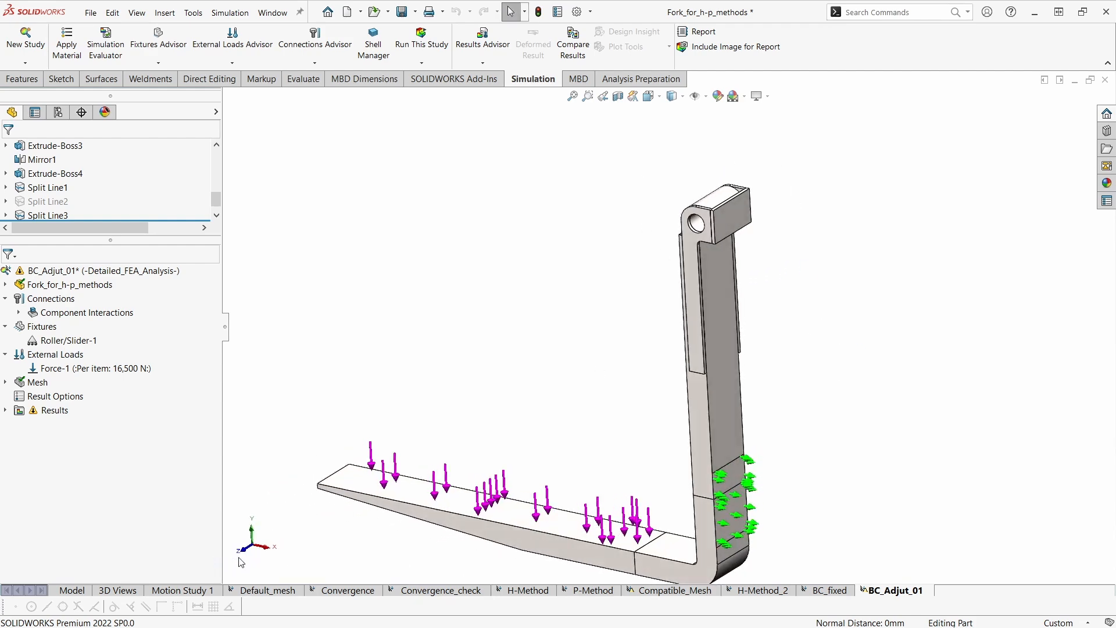
middle_drag(616, 550, 567, 570)
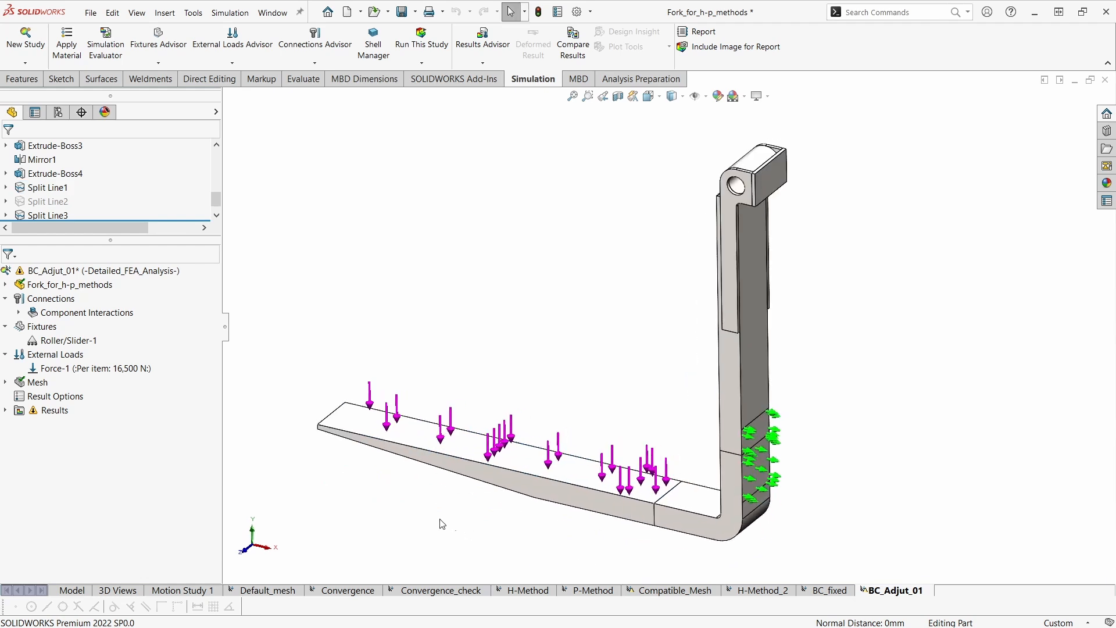
- Apply a Fixed Hinge fixture to three cylindrical faces of the fork's upper eye hole
right_click(43, 327)
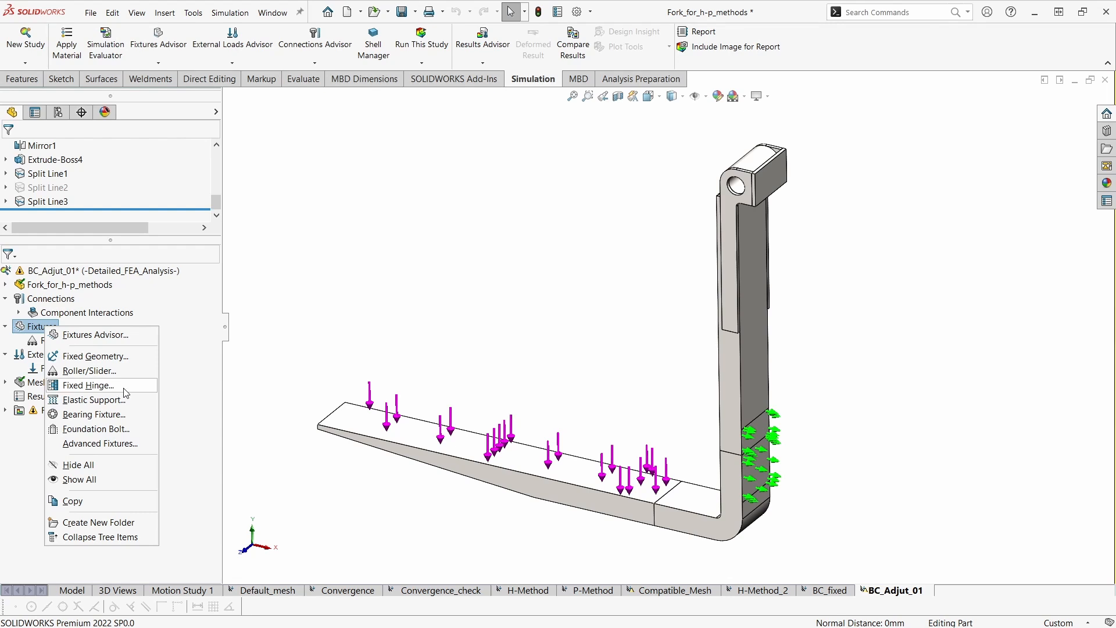
click(114, 388)
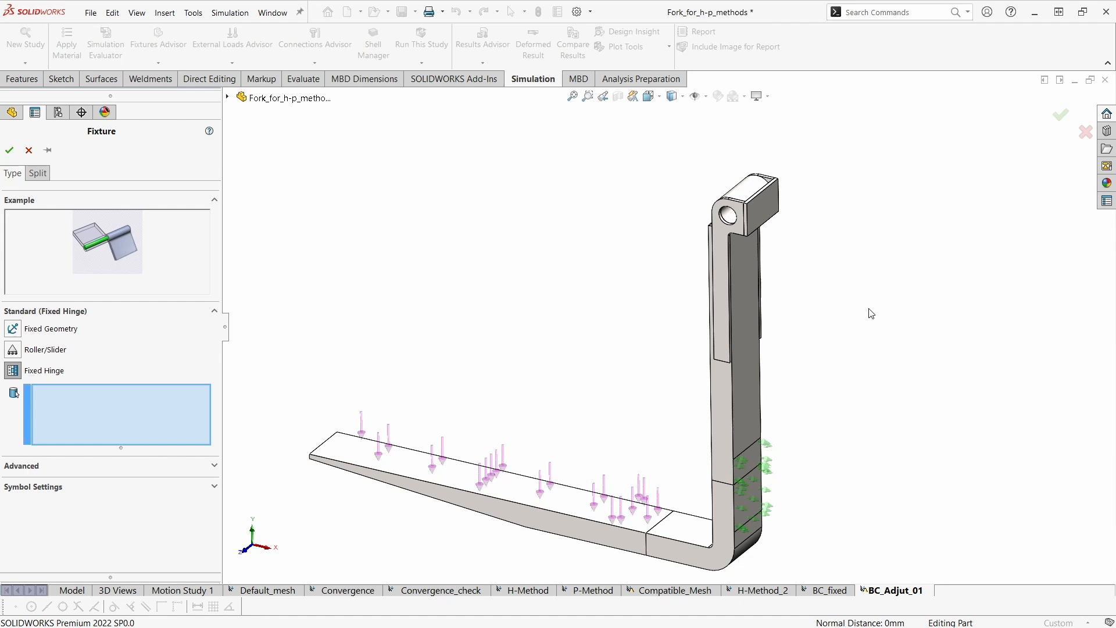
middle_drag(563, 314, 538, 302)
click(9, 150)
click(574, 353)
scroll(736, 216, down, 2)
ctrl+middle_drag(704, 268, 689, 297)
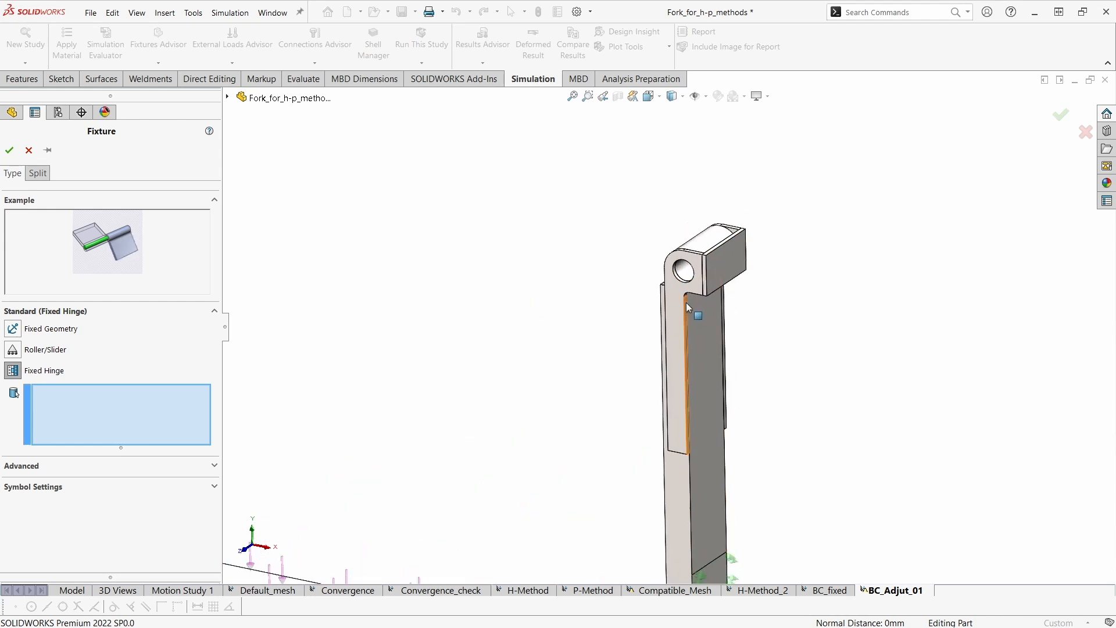
scroll(690, 274, down, 6)
click(691, 275)
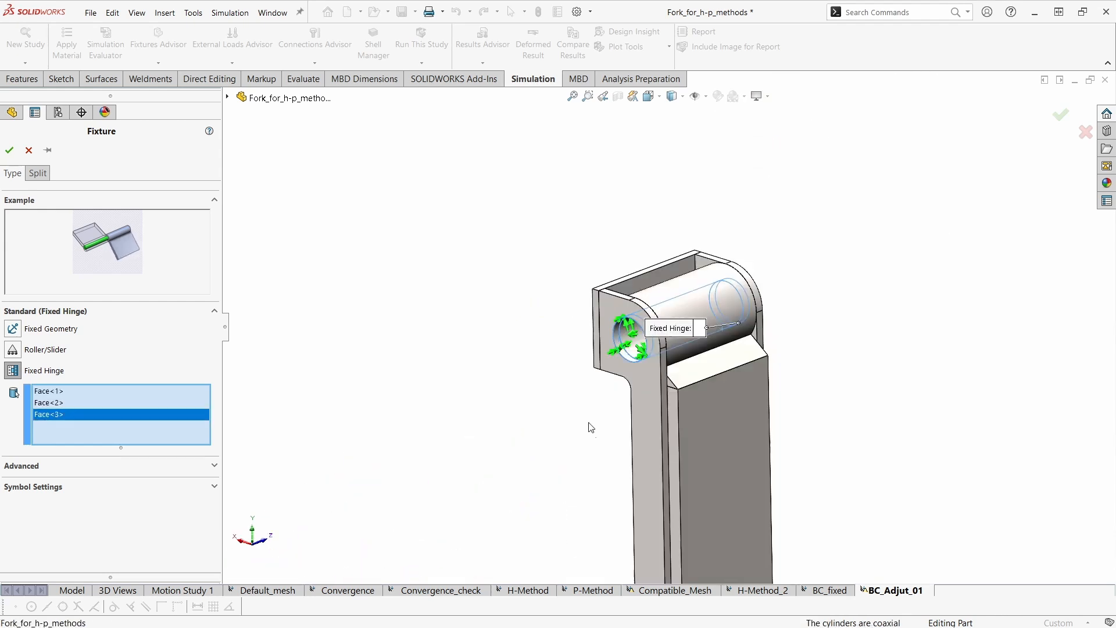
scroll(591, 426, up, 3)
ctrl+middle_drag(591, 426, 468, 279)
scroll(468, 279, up, 1)
ctrl+middle_drag(469, 341, 438, 322)
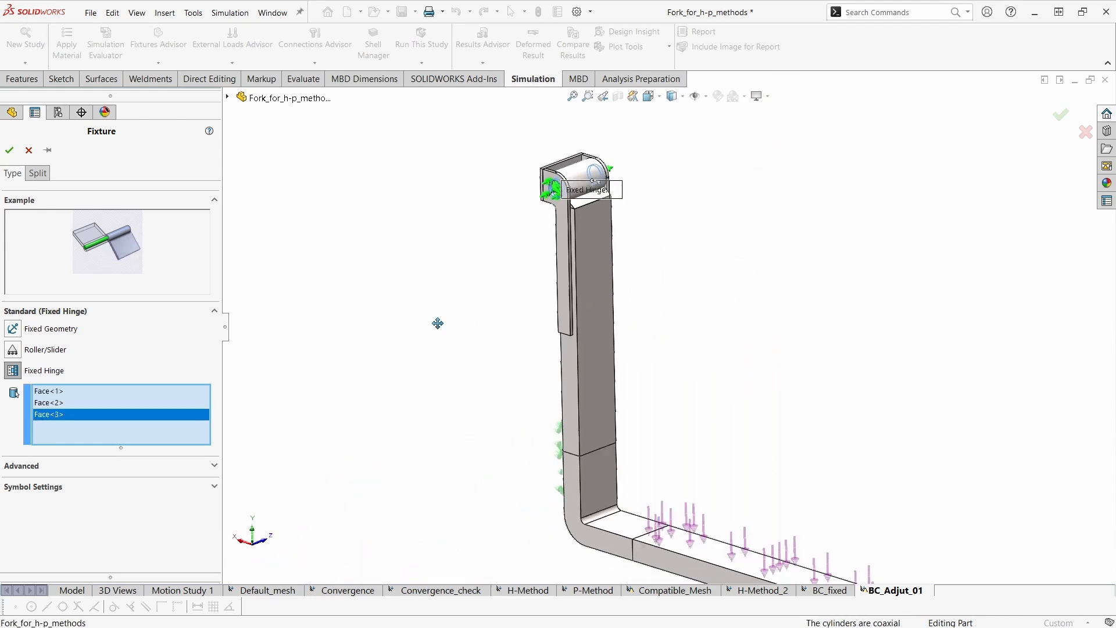
click(9, 151)
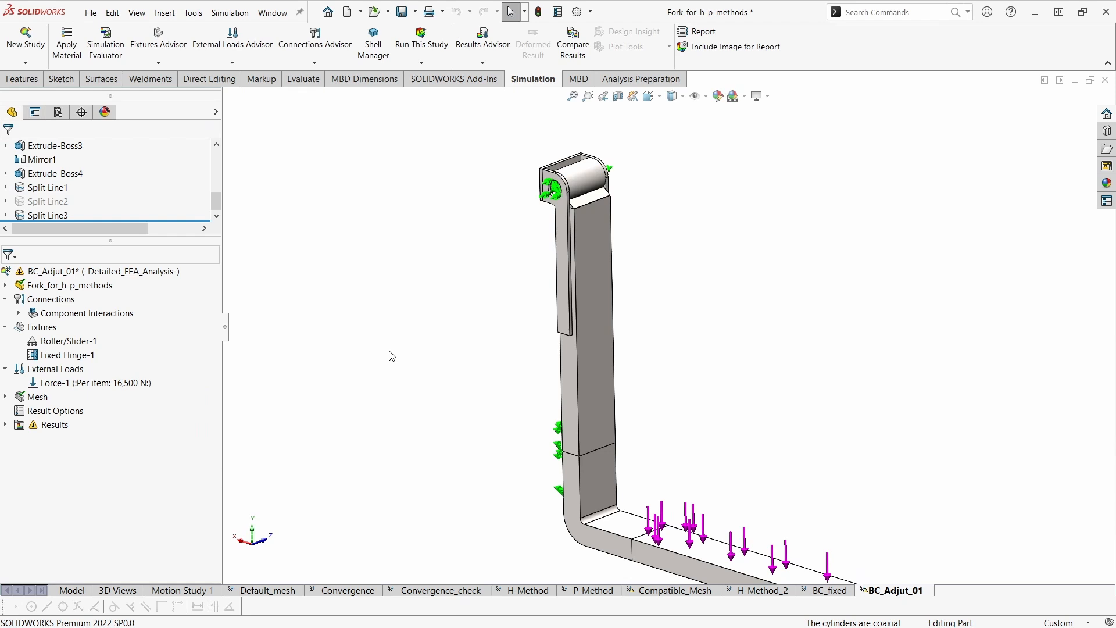
- Run the BC_Adjut_01 study and examine the deformed fork in the Stress1 von Mises plot
scroll(443, 455, up, 4)
ctrl+middle_drag(452, 429, 427, 443)
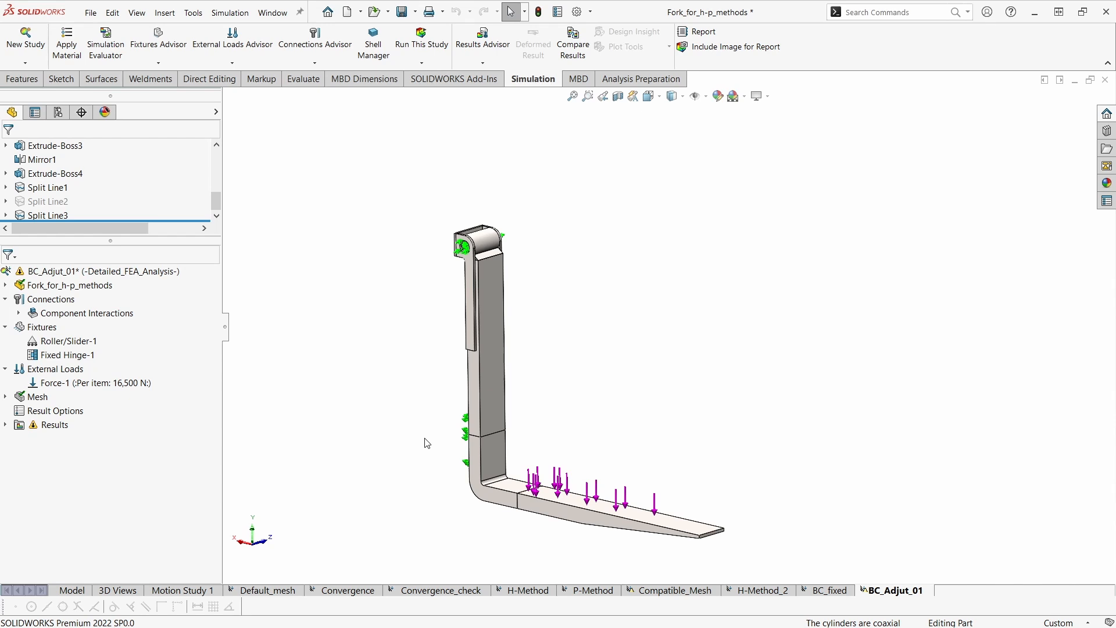
click(421, 39)
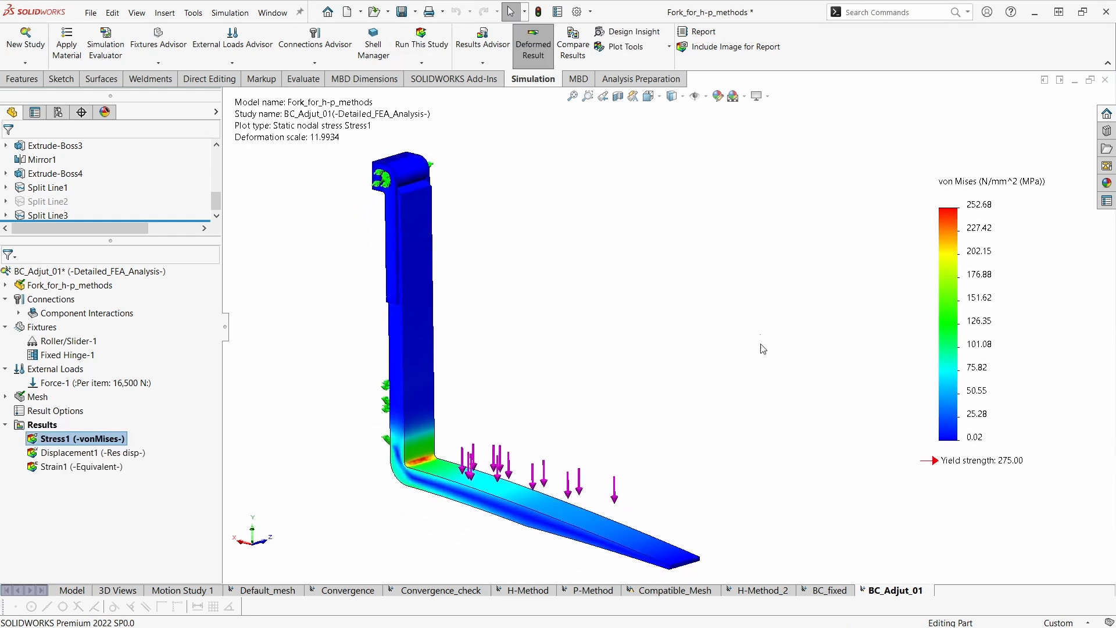
scroll(762, 349, up, 2)
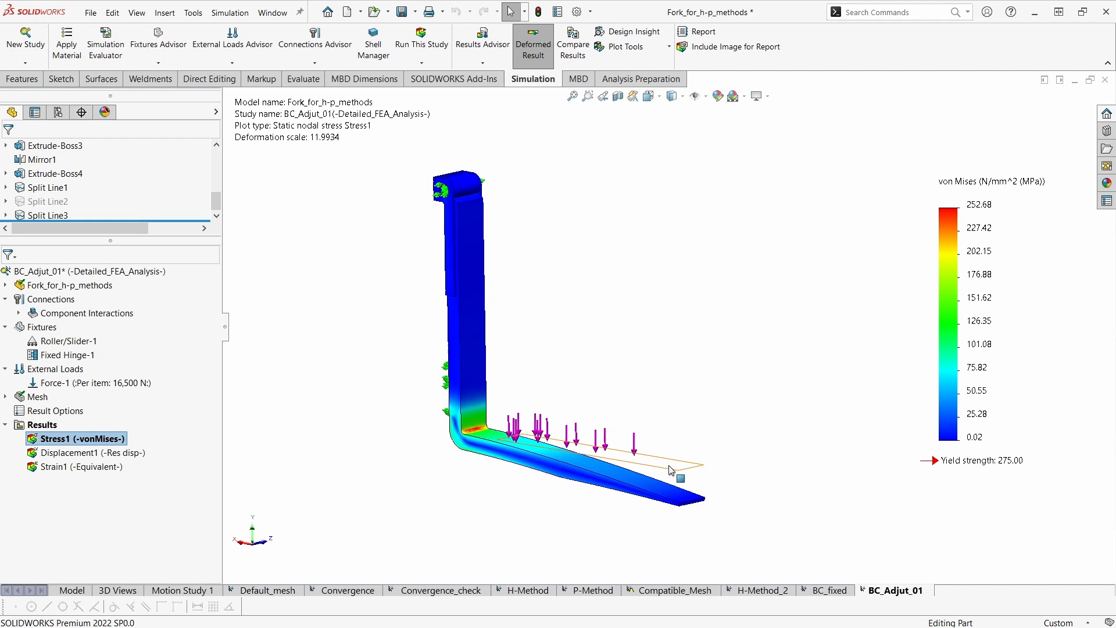
scroll(671, 471, down, 2)
scroll(747, 372, down, 1)
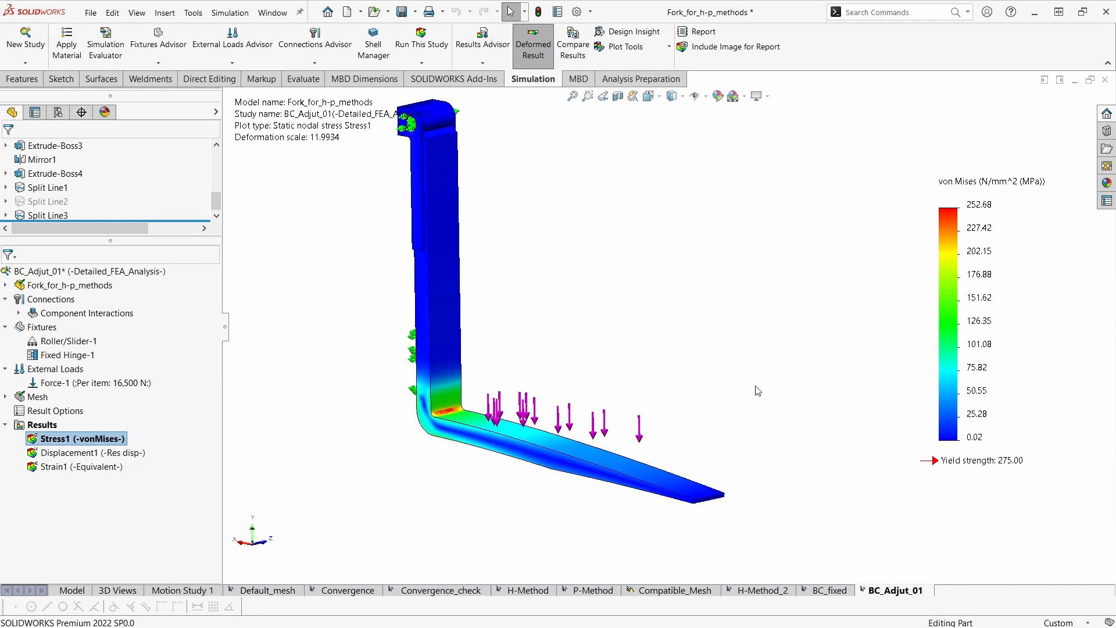
scroll(758, 391, up, 1)
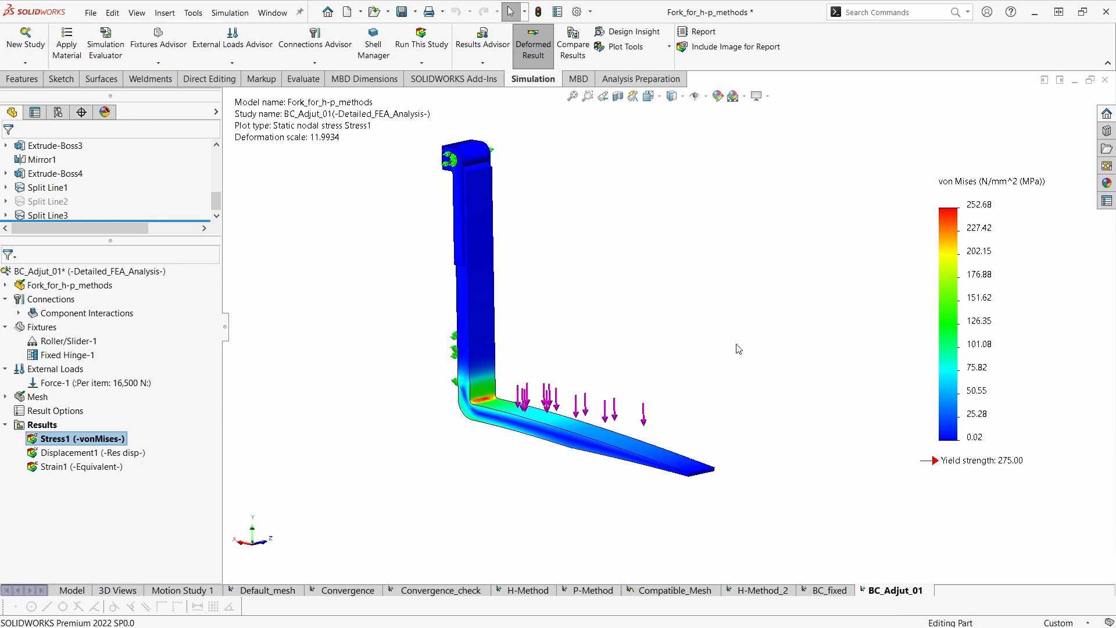
- Define a new von Mises stress plot with the translucent part-coloured model superimposed on the deformed shape, and adjust its transparency
double_click(636, 364)
click(124, 172)
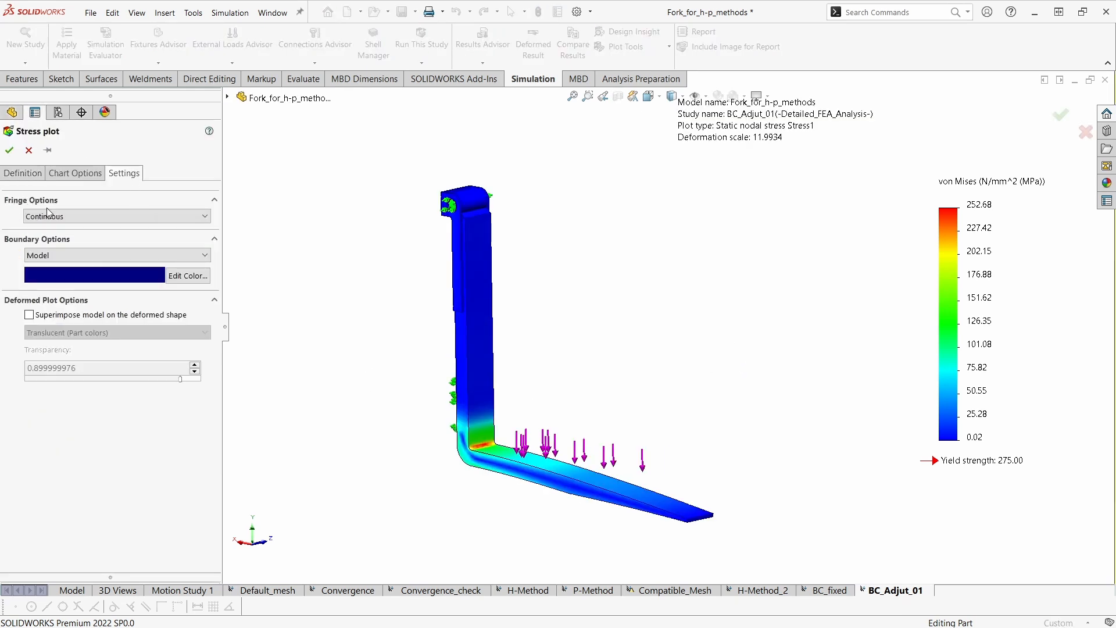
click(93, 315)
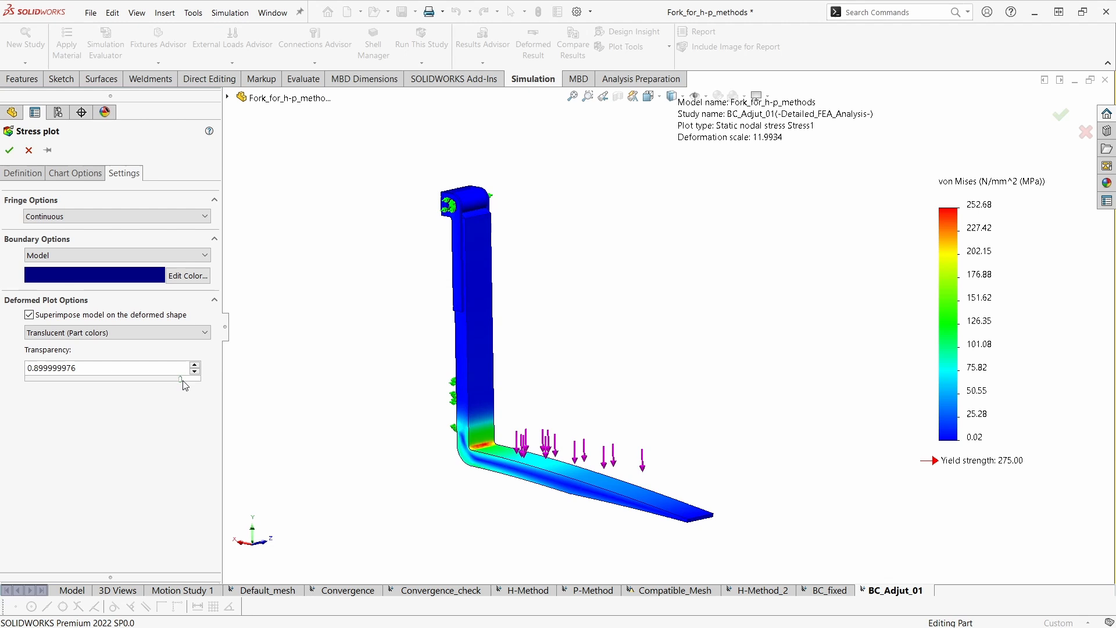
drag(181, 379, 127, 383)
click(76, 369)
- Set the new stress plot's deformed shape to a user-defined scale of 50 and create the plot
click(24, 174)
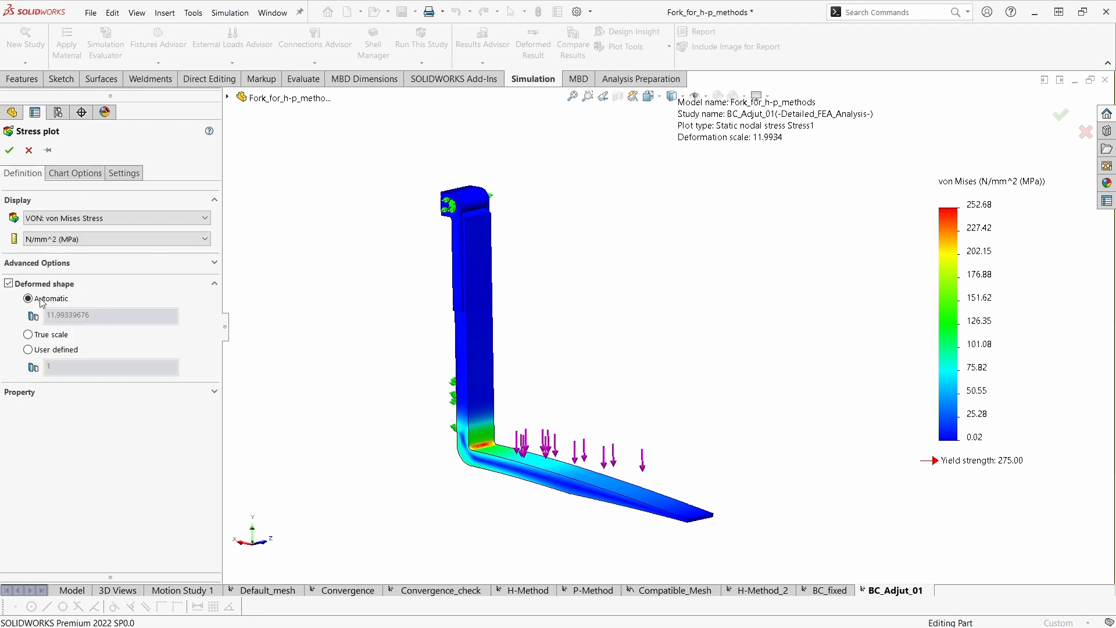
click(55, 350)
double_click(77, 362)
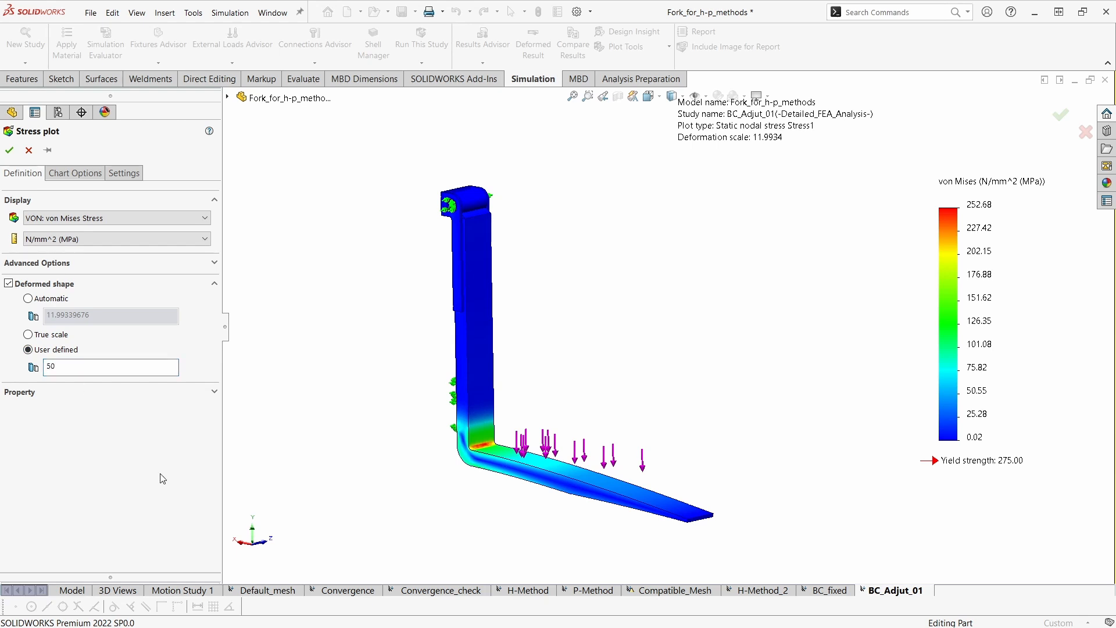
click(10, 150)
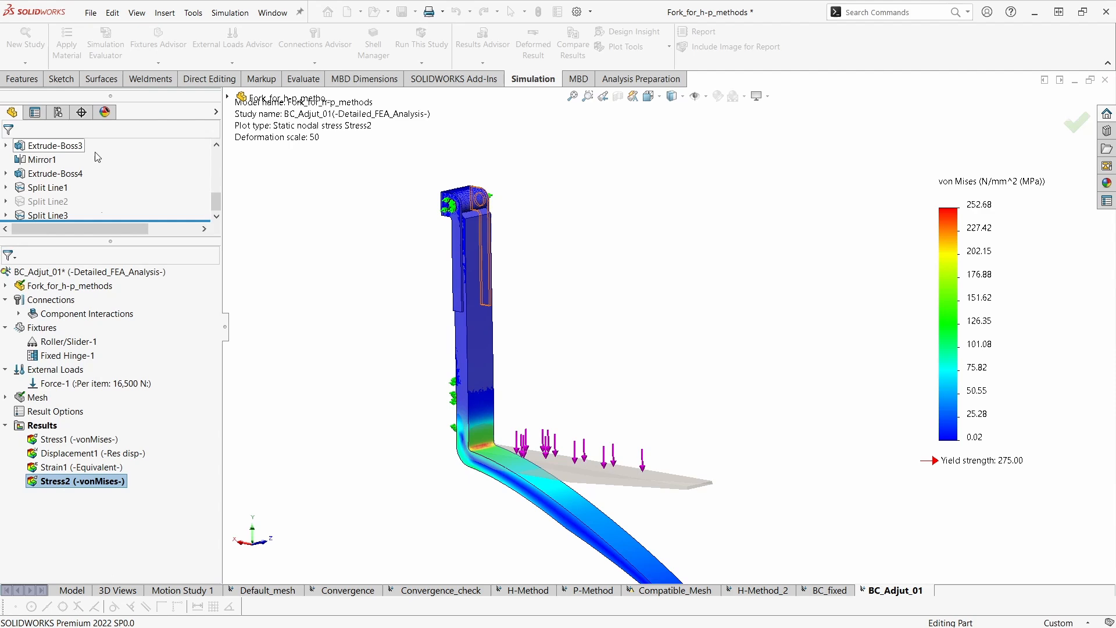
- Animate the Stress2 plot and examine how the fork moves around the hinged upper eye hole
scroll(456, 380, down, 1)
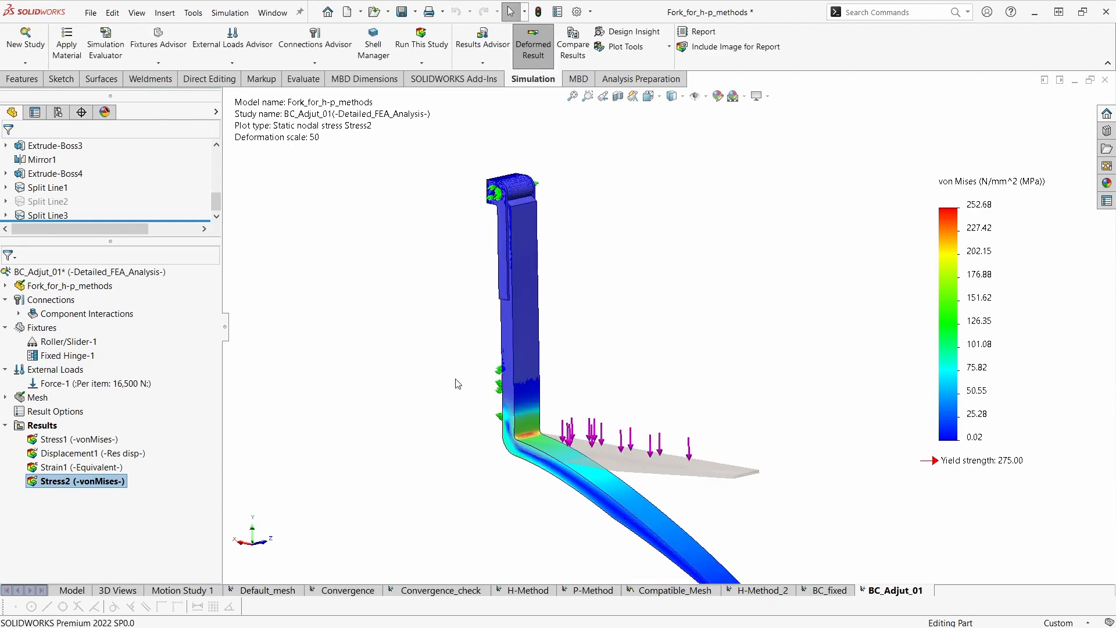
scroll(443, 386, up, 1)
right_click(82, 481)
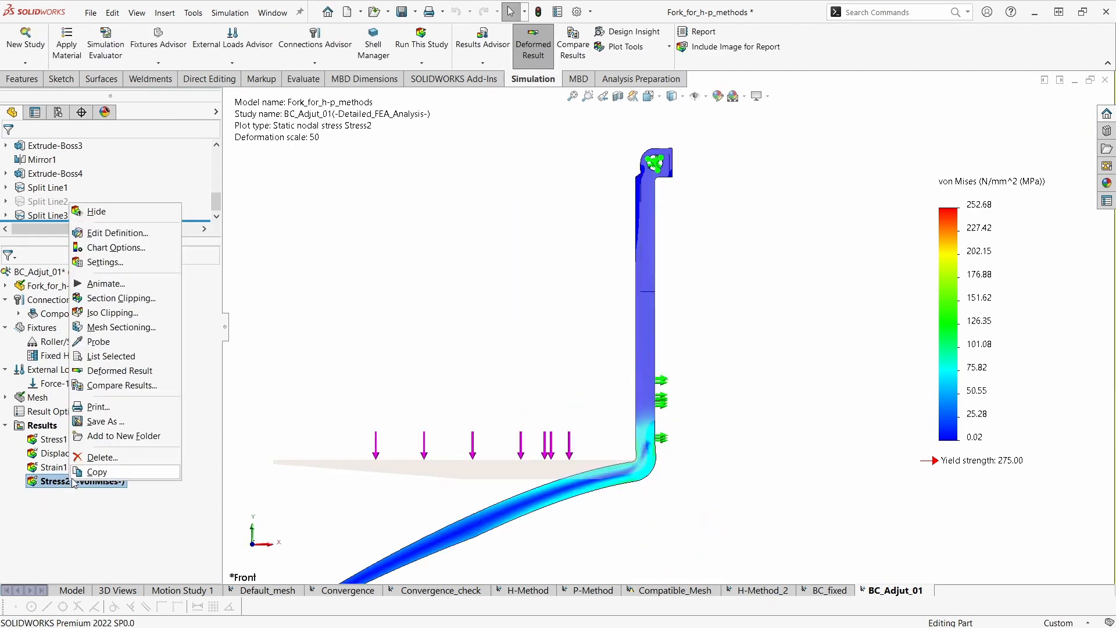
click(136, 283)
scroll(597, 224, down, 10)
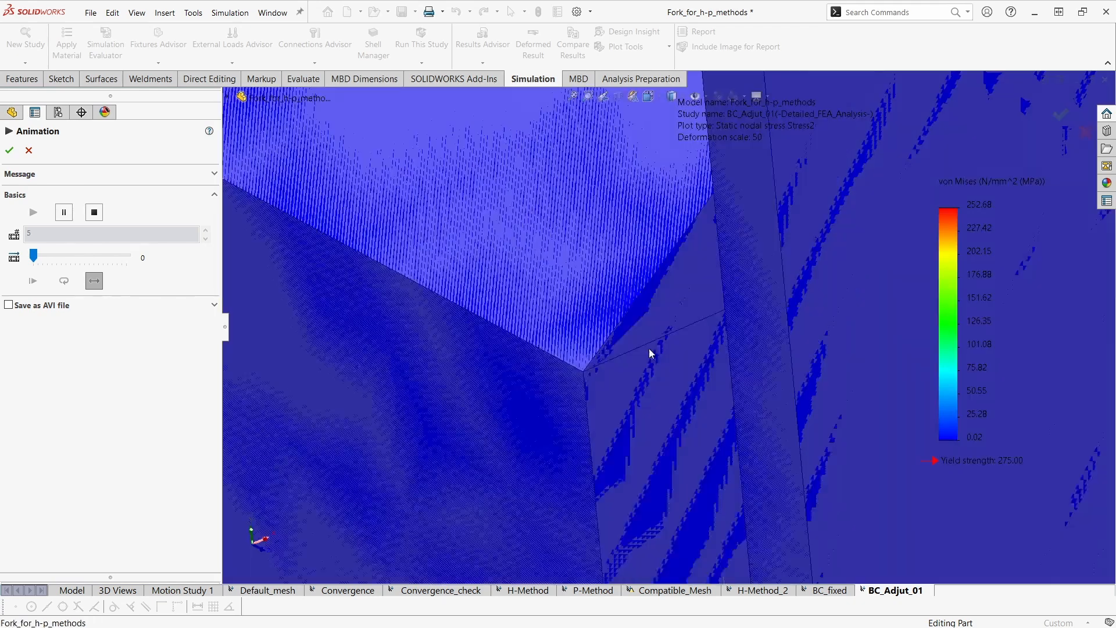
scroll(618, 375, up, 2)
ctrl+middle_drag(614, 378, 561, 426)
scroll(585, 419, up, 2)
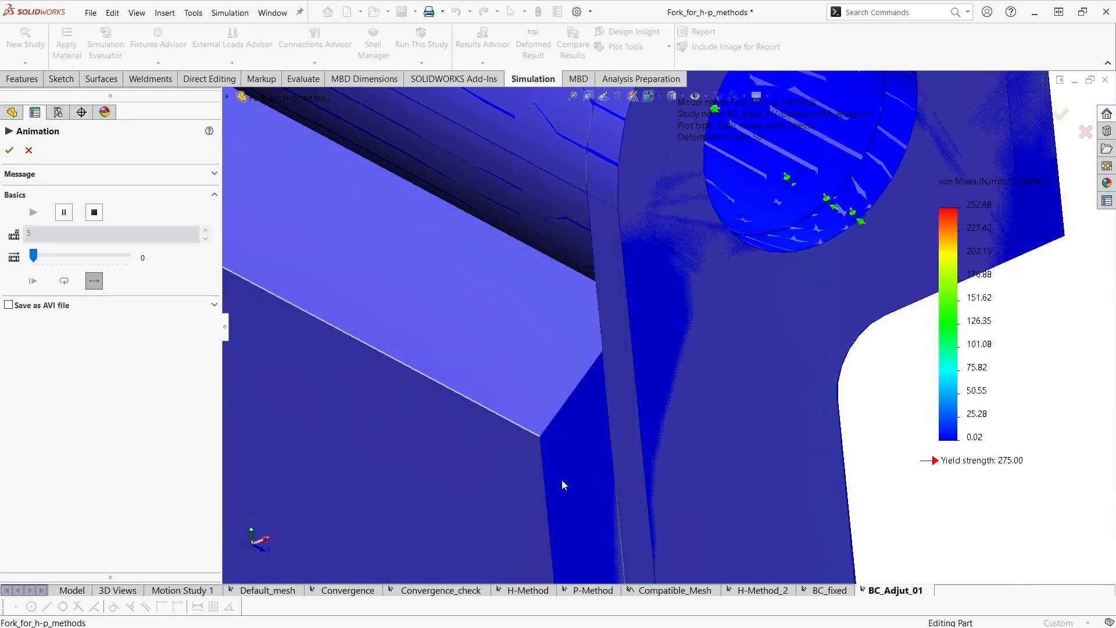
scroll(562, 459, down, 3)
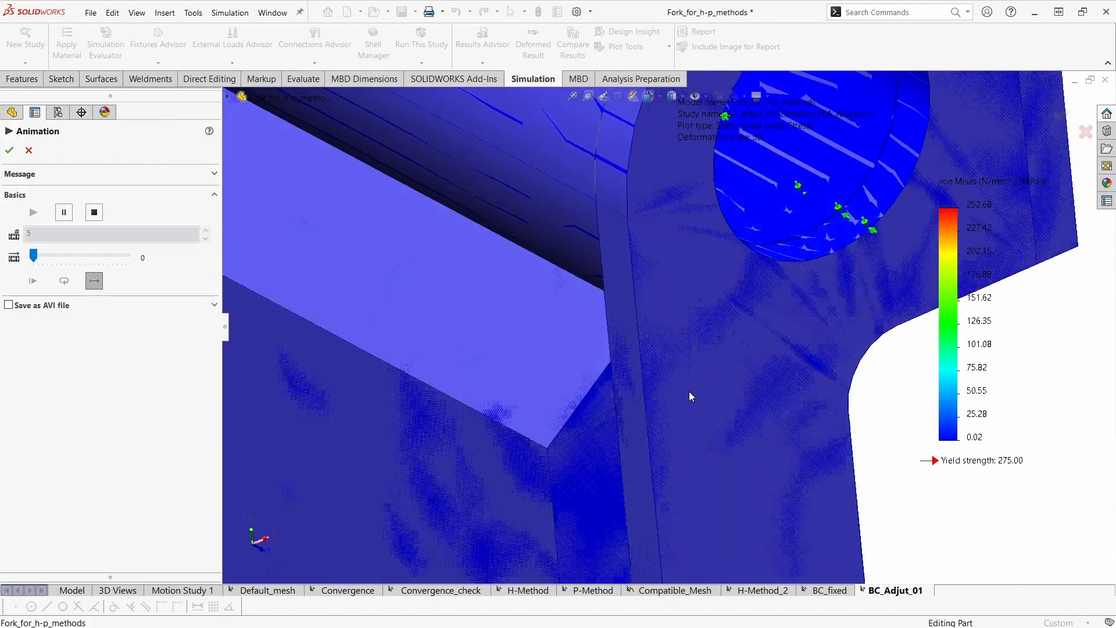
scroll(708, 441, up, 5)
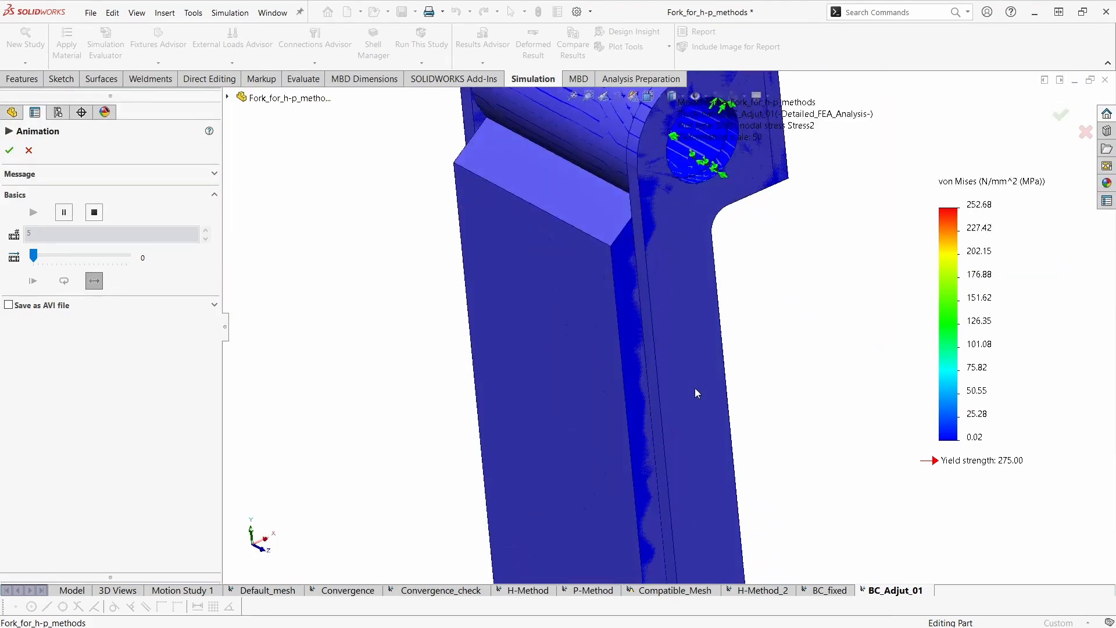
ctrl+middle_drag(697, 331, 706, 417)
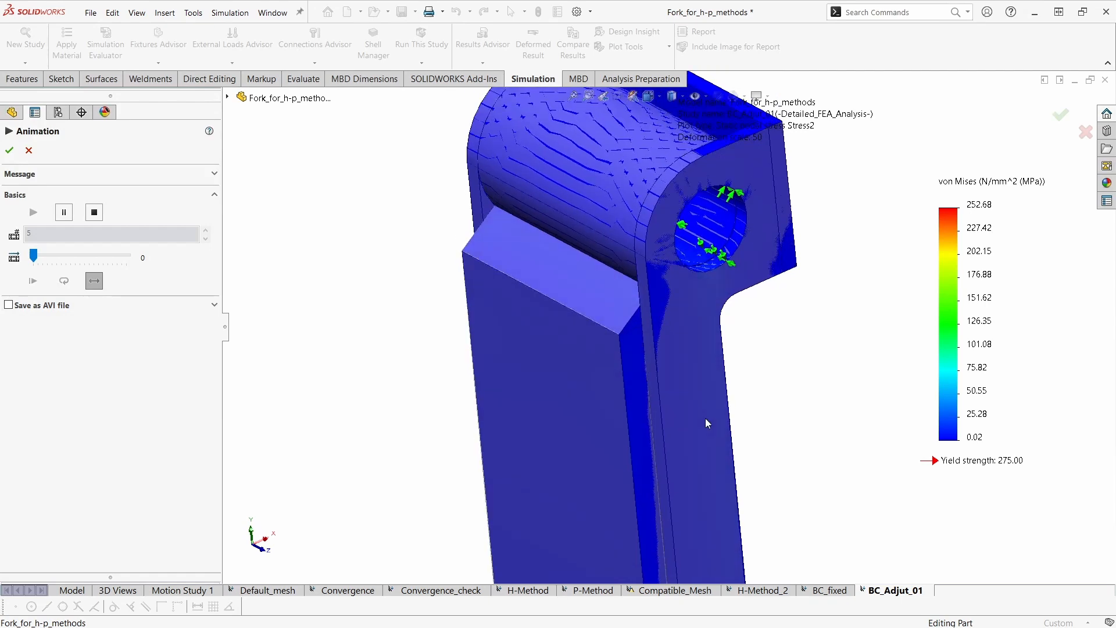
- Examine the animated deformation at the fork's lower bend and roller/slider faces from the front, then stop the animation and inspect the bend
key(ctrl+1)
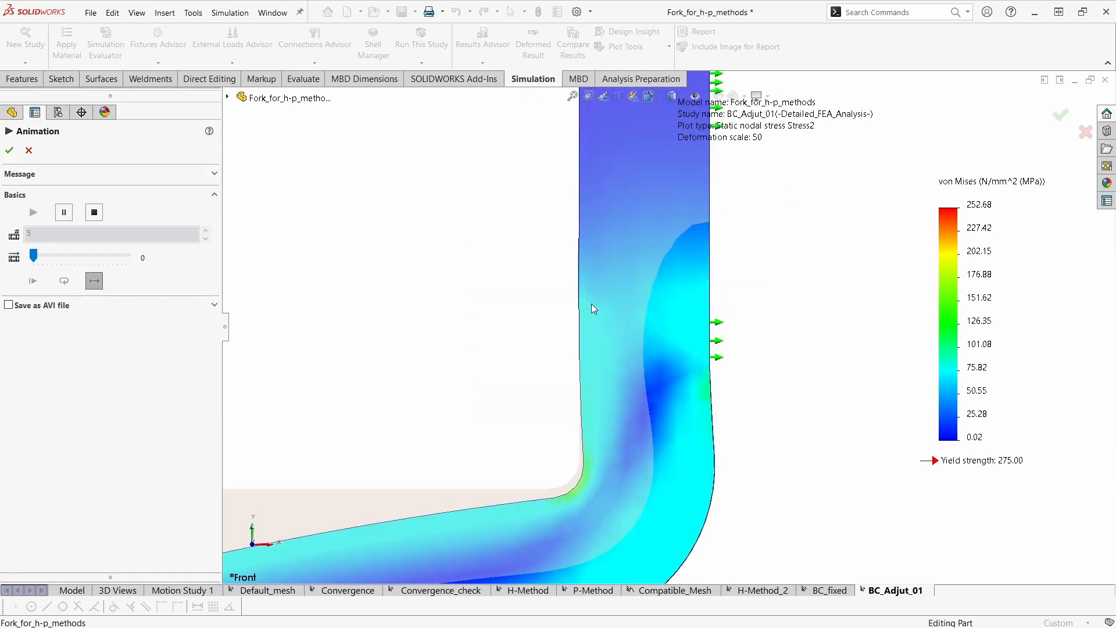
ctrl+middle_drag(591, 305, 594, 316)
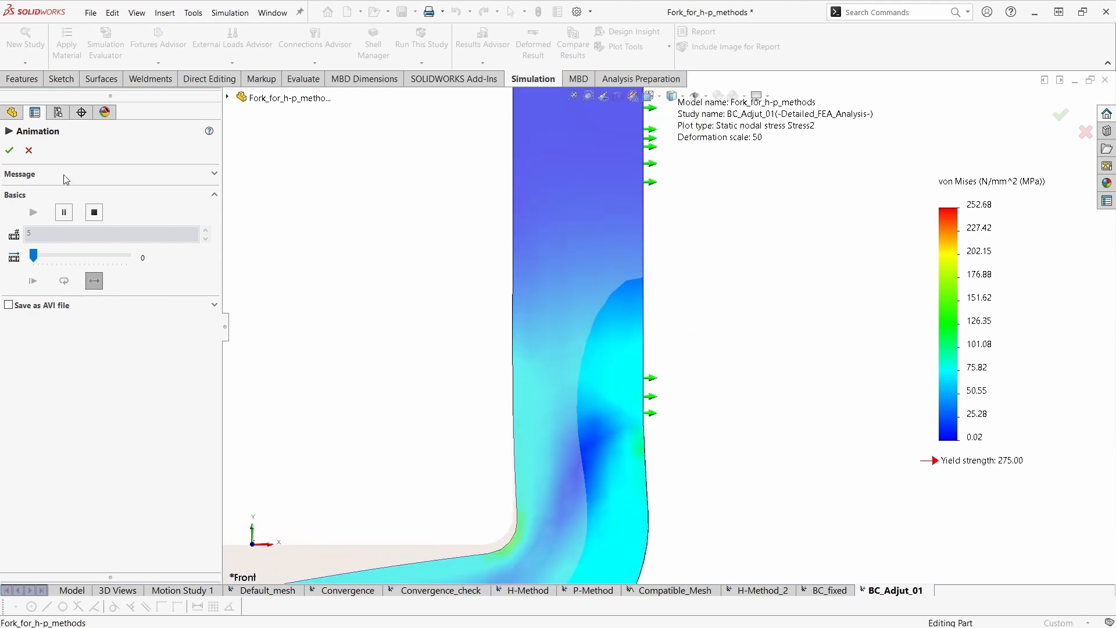
click(96, 215)
scroll(608, 287, up, 1)
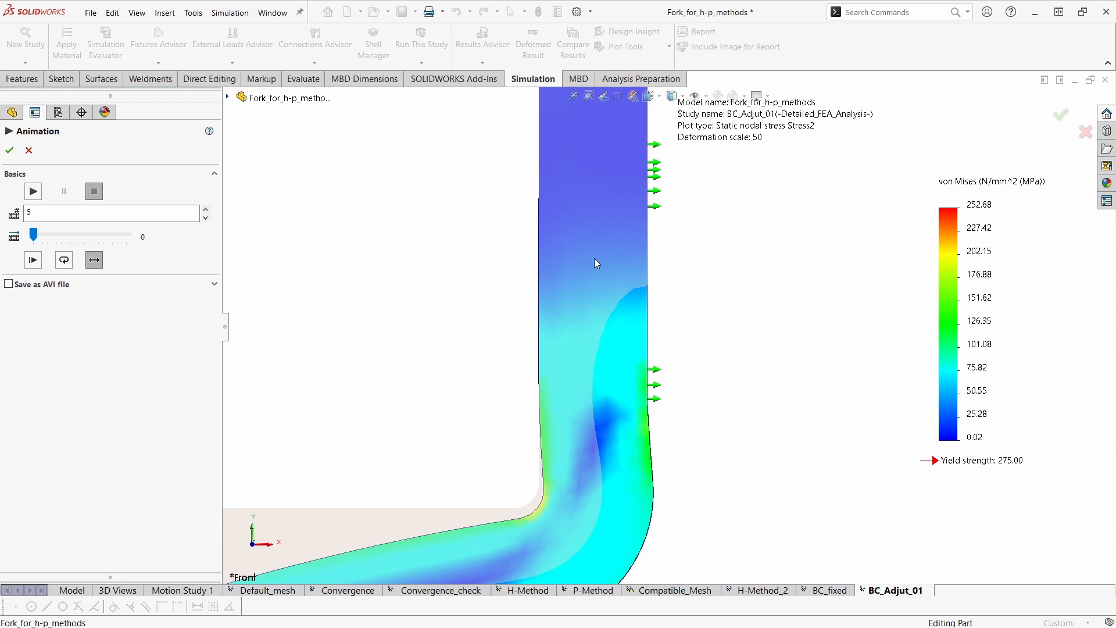
scroll(594, 258, down, 1)
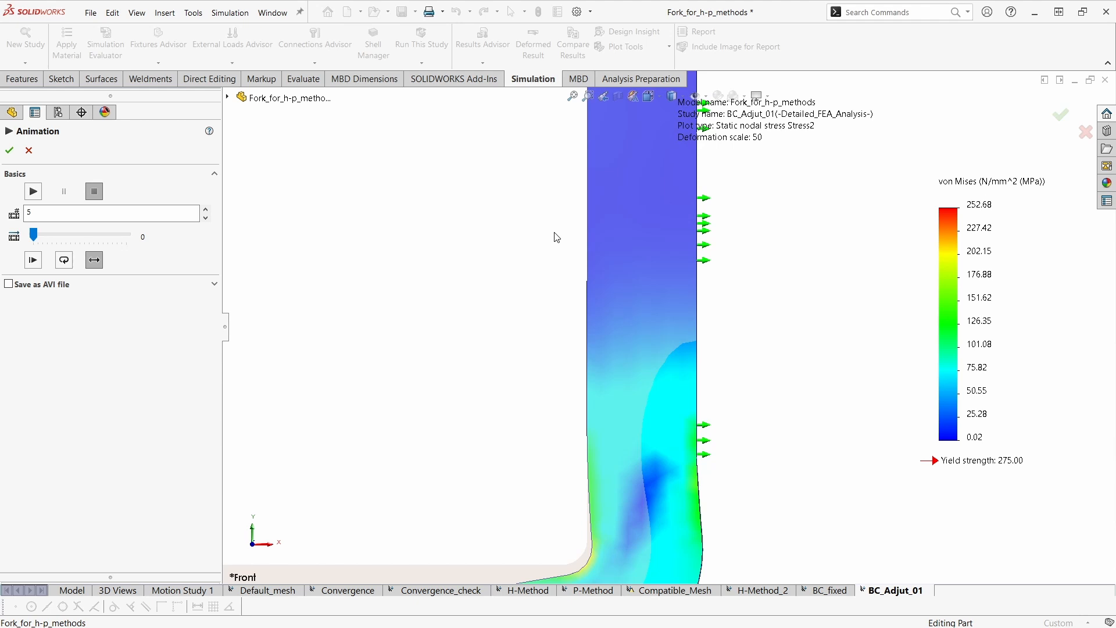
key(z)
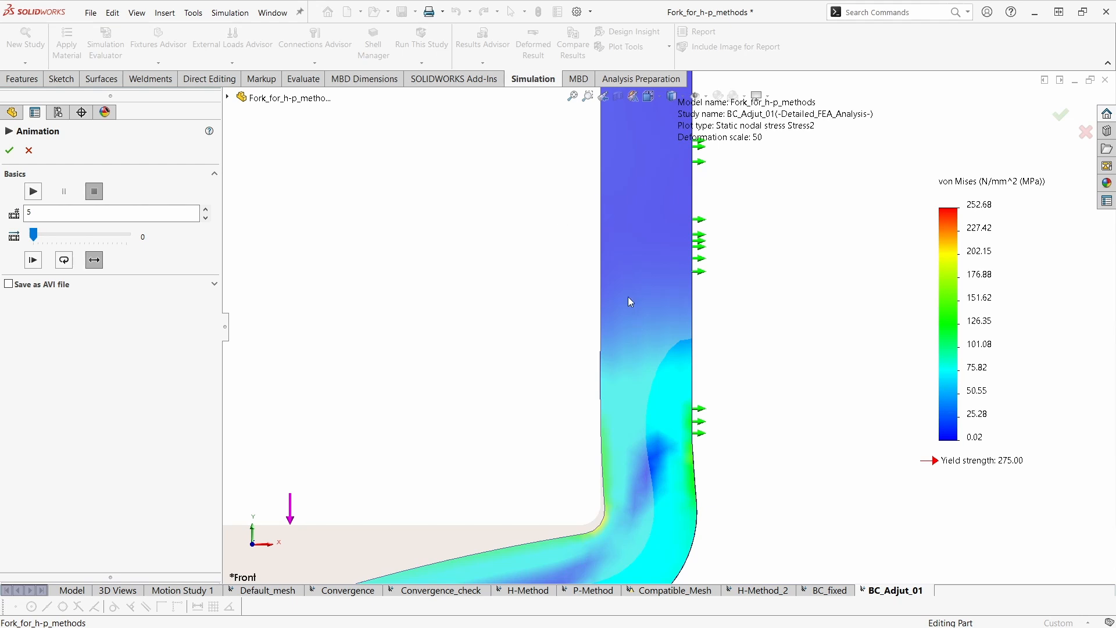
middle_drag(632, 276, 613, 279)
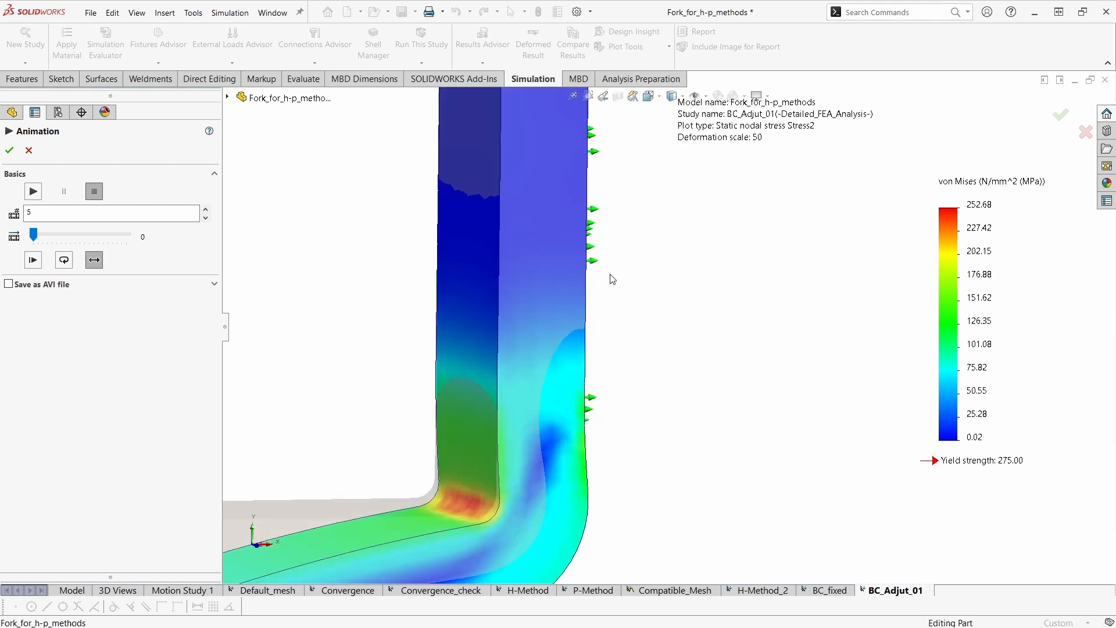